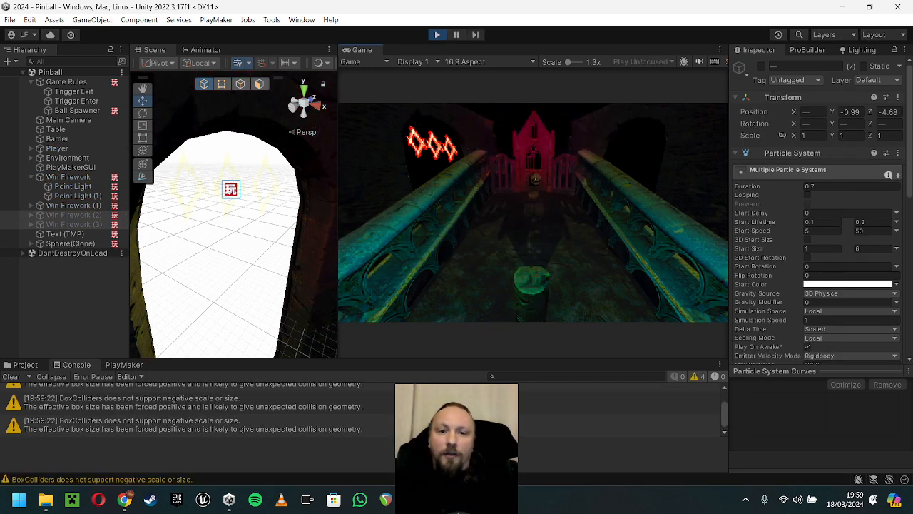
Step: Play-test the pinball game in a maximized Game view, pausing to activate Win Firework (2) and (3), and stop play mode
key(shift+space)
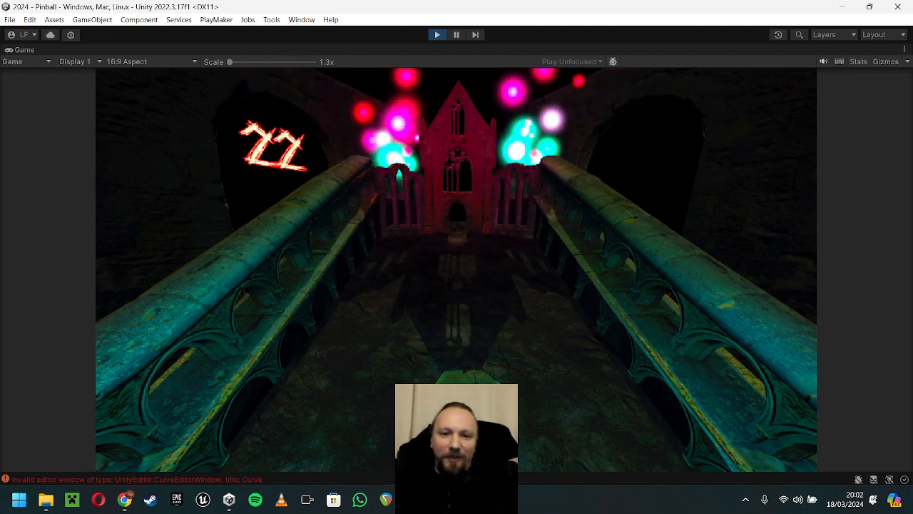
key(ctrl+shift+p)
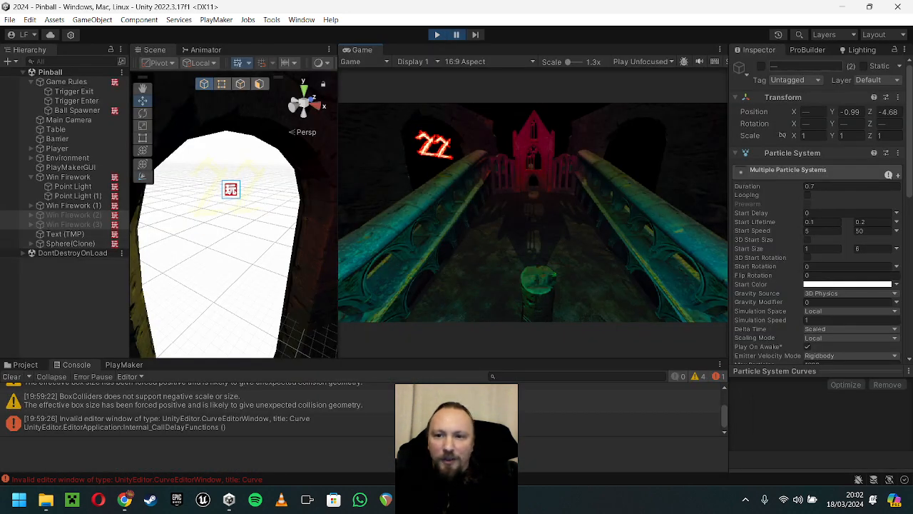
click(761, 66)
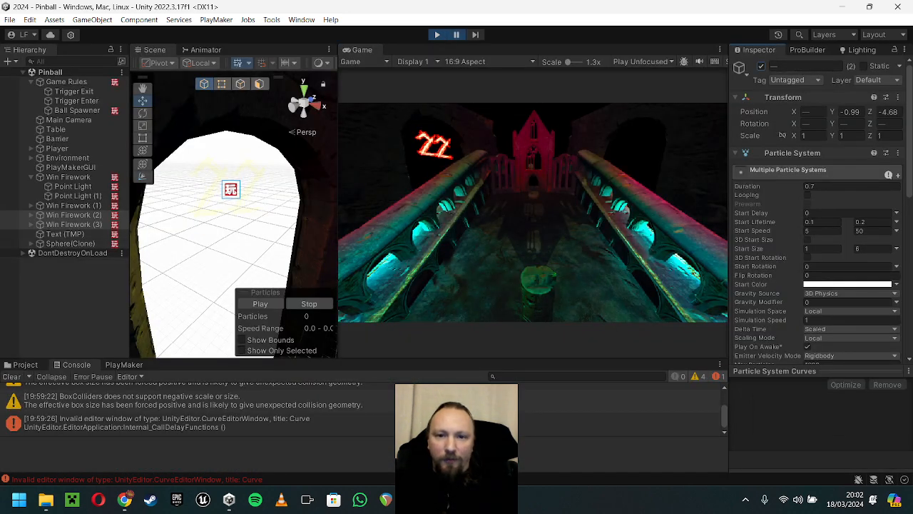
key(ctrl+shift+p)
key(shift+space)
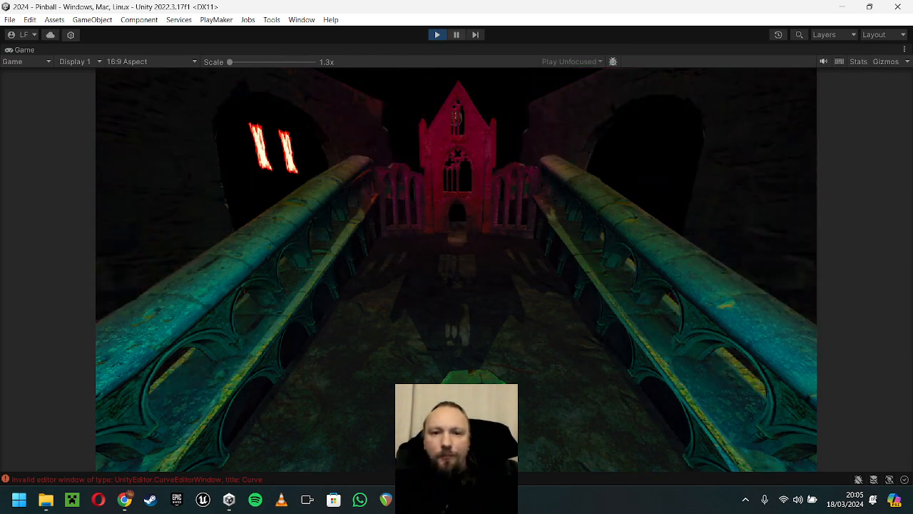
key(ctrl+p)
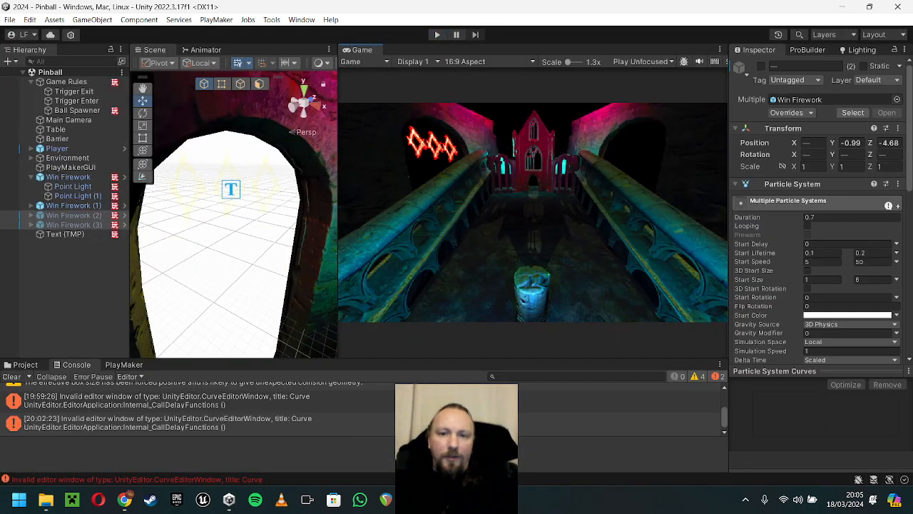
Step: Dock the Game view as a tab alongside Scene and Animator, and bring the Scene view to the front
drag(337, 214, 422, 214)
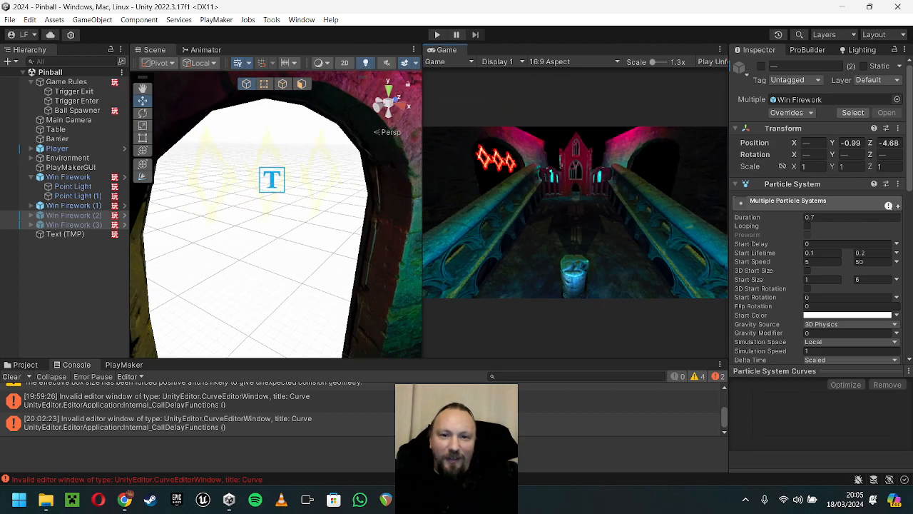
drag(311, 50, 310, 50)
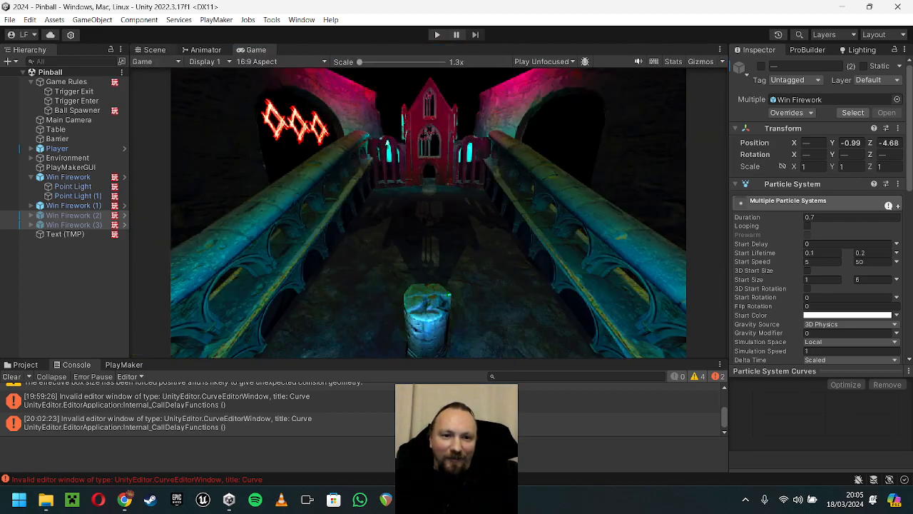
click(154, 50)
Step: Examine the level in the Scene view with scene lighting switched off and back on
key(s)
right_drag(421, 207, 398, 246)
key(w)
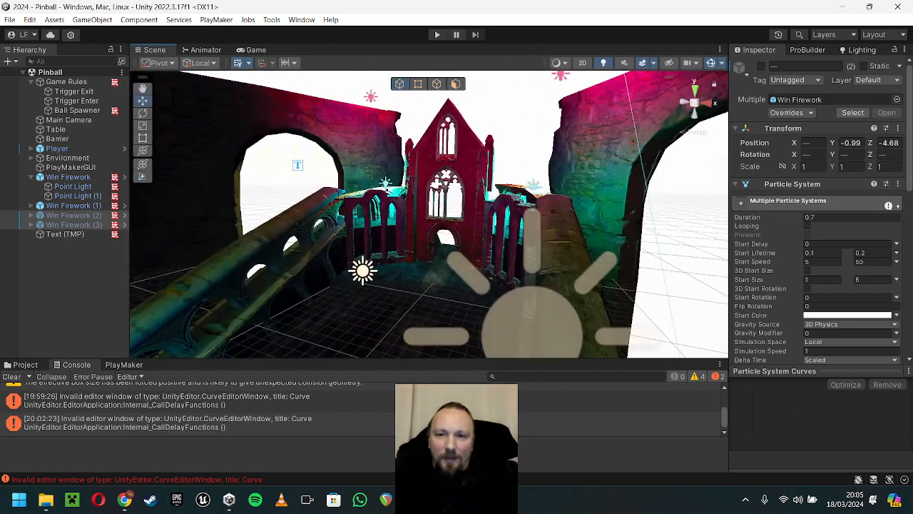
click(603, 63)
key(s)
mouse_move(457, 214)
right_down()
mouse_move(492, 215)
mouse_move(471, 218)
right_up()
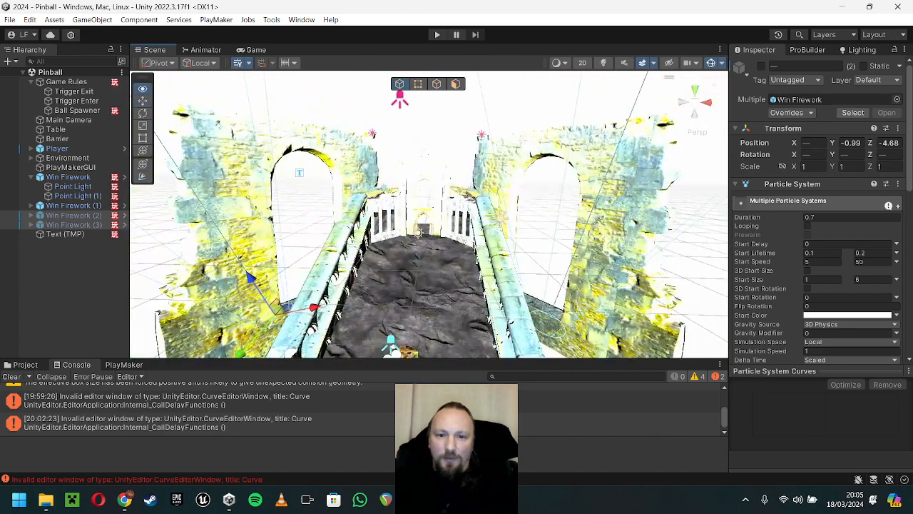
key(w)
right_drag(428, 214, 449, 226)
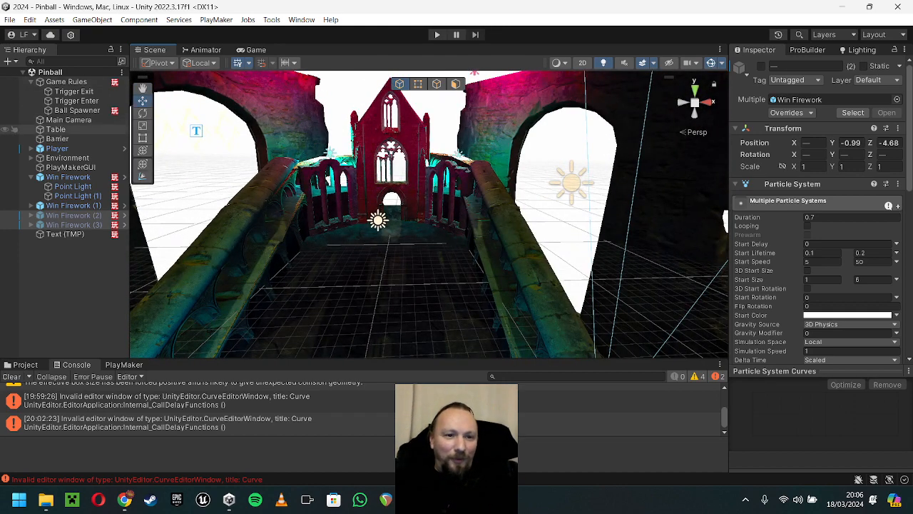
Step: Deactivate the Main Camera, check the Scene and Game views without it, and activate it again
click(68, 120)
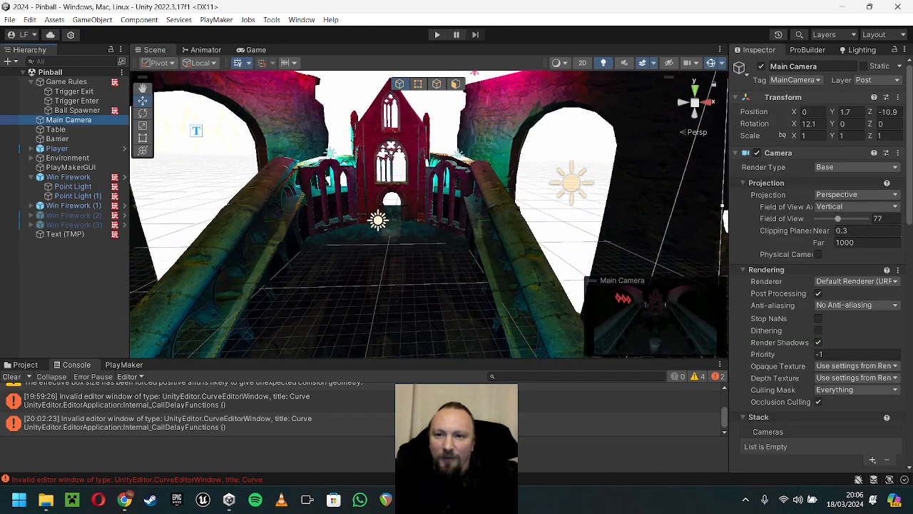
click(761, 67)
key(s)
mouse_move(442, 214)
right_down()
mouse_move(428, 212)
mouse_move(432, 221)
mouse_move(440, 213)
right_up()
key(w)
click(255, 49)
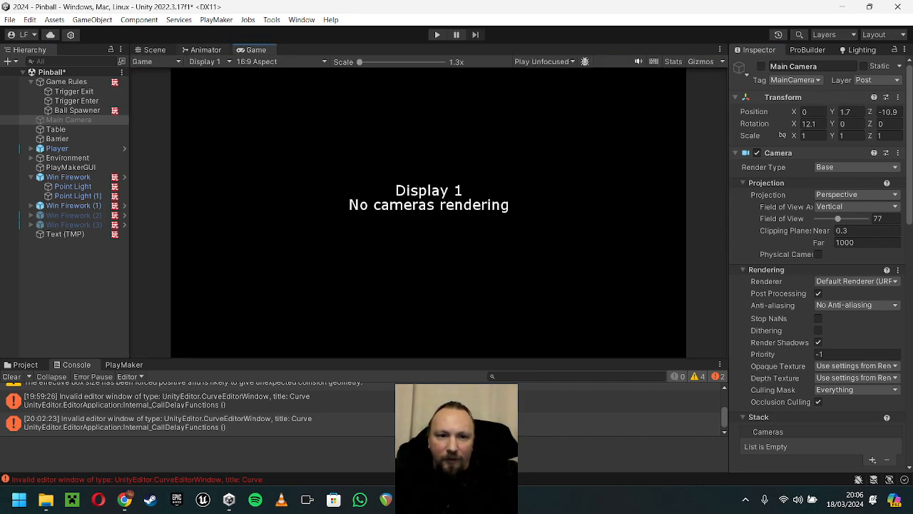
click(155, 50)
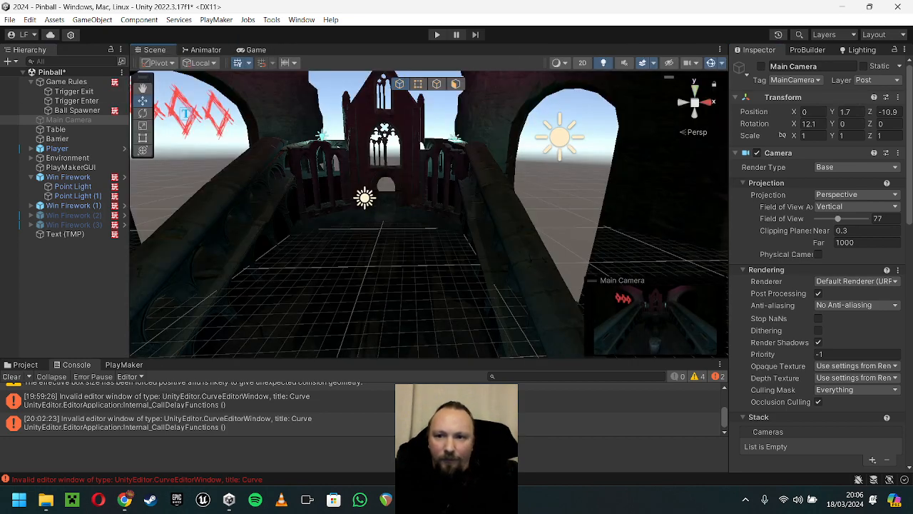
click(761, 67)
Step: Play-test the game with the Main Camera's Volume component off and on, and stop play mode
scroll(816, 271, down, 4)
scroll(817, 271, down, 8)
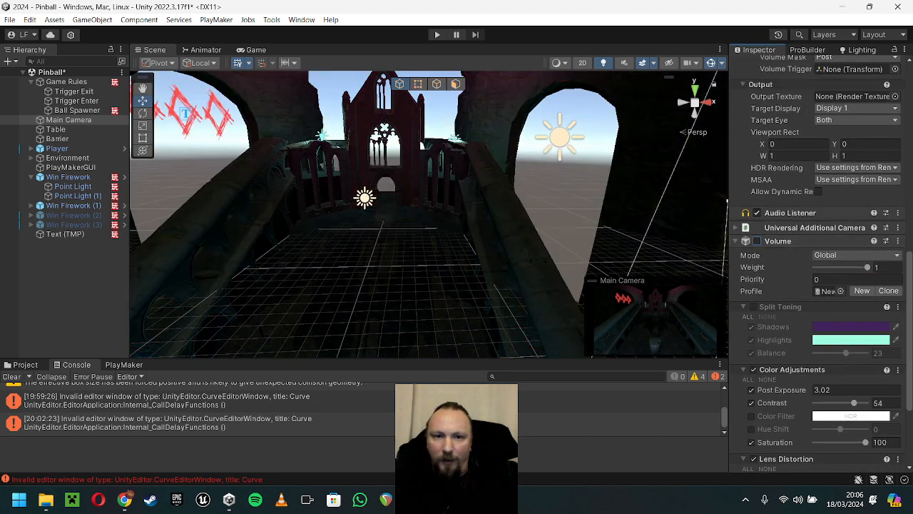
click(256, 50)
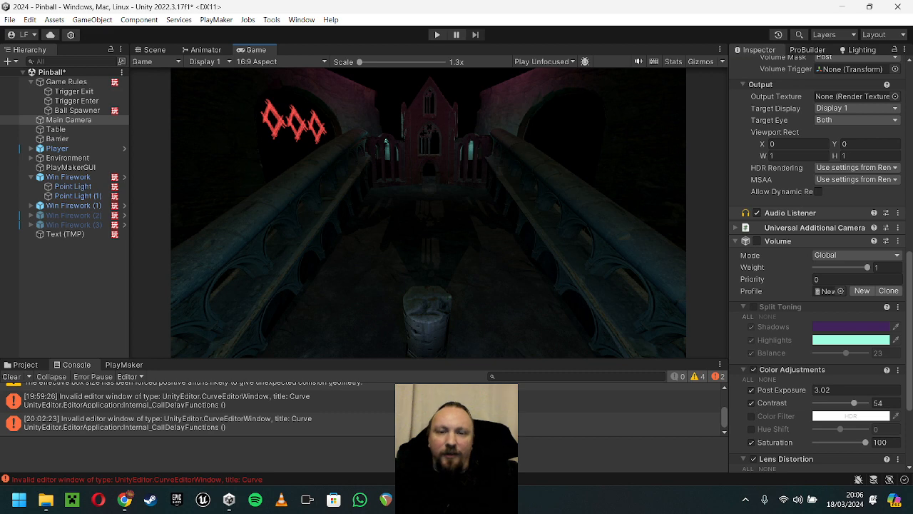
key(ctrl+p)
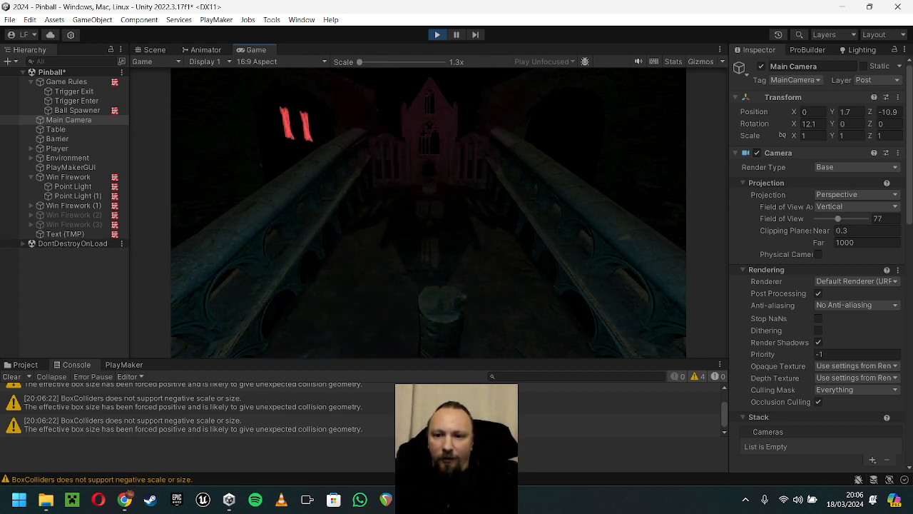
scroll(782, 135, down, 6)
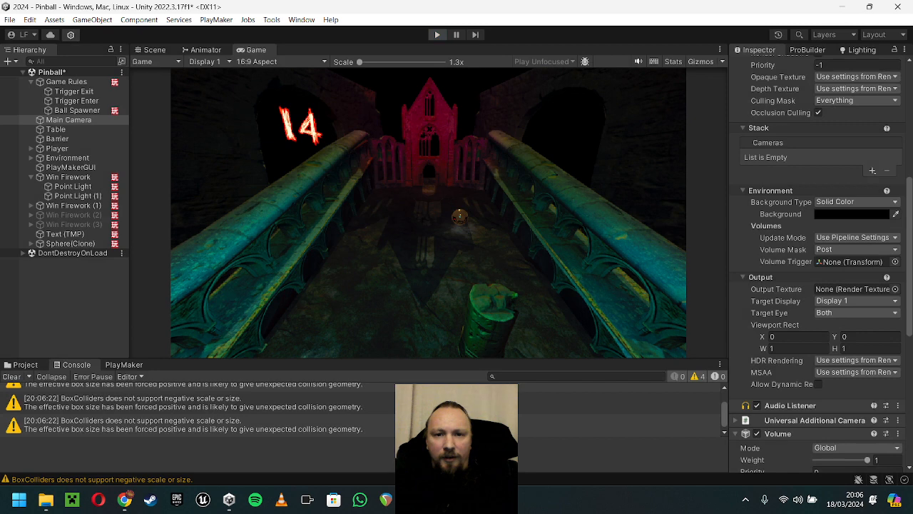
click(437, 34)
scroll(799, 336, down, 5)
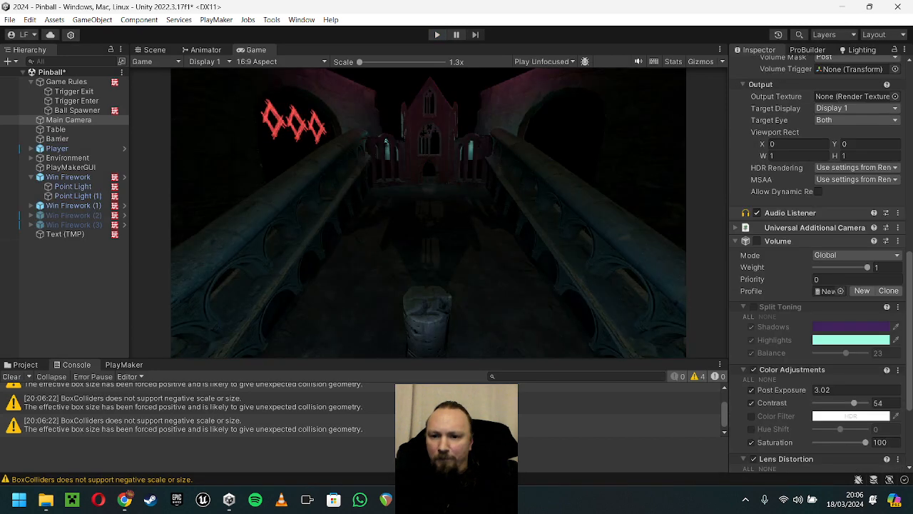
Step: Toggle the Main Camera's Volume component to compare the Game and Scene views, leaving it enabled
click(757, 241)
click(757, 241)
click(757, 241)
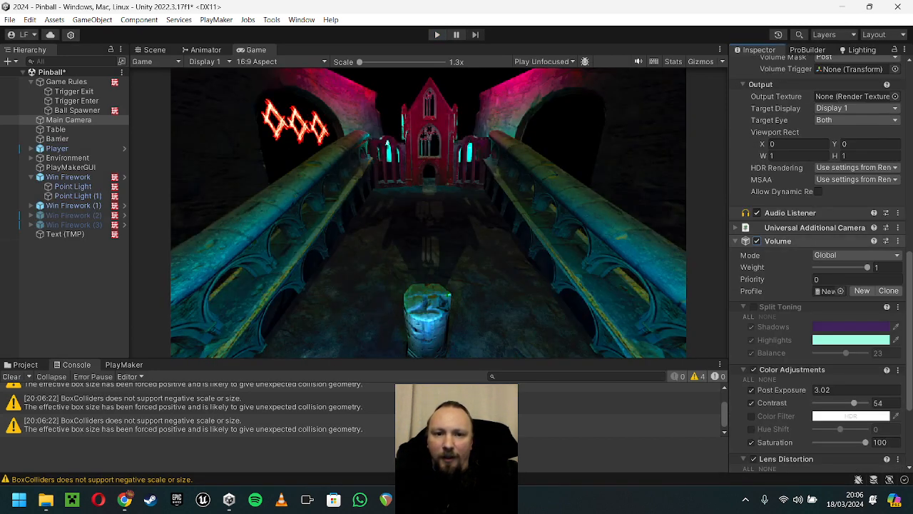
click(154, 50)
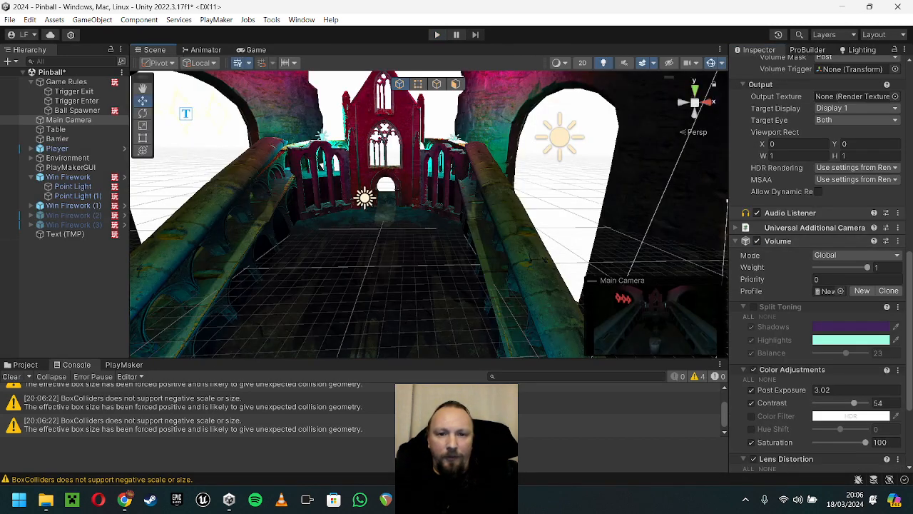
scroll(428, 192, down, 5)
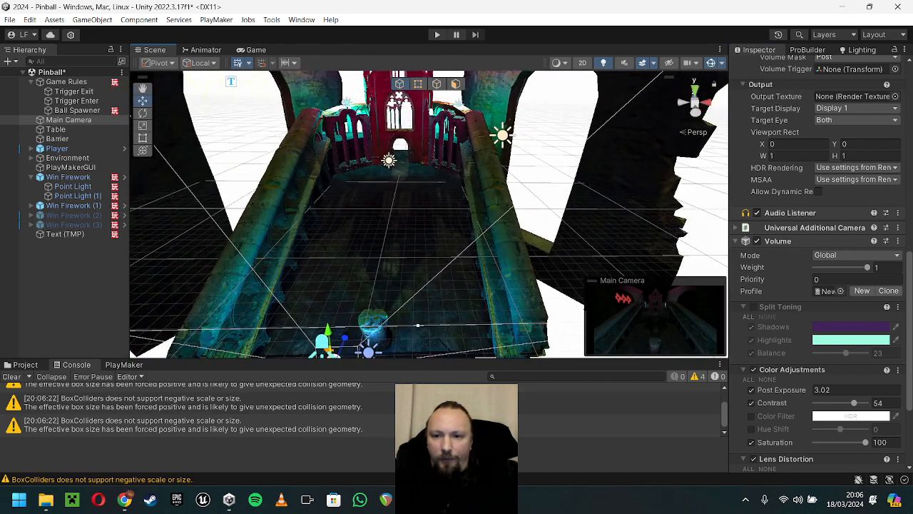
click(757, 241)
key(w)
right_drag(528, 221, 526, 143)
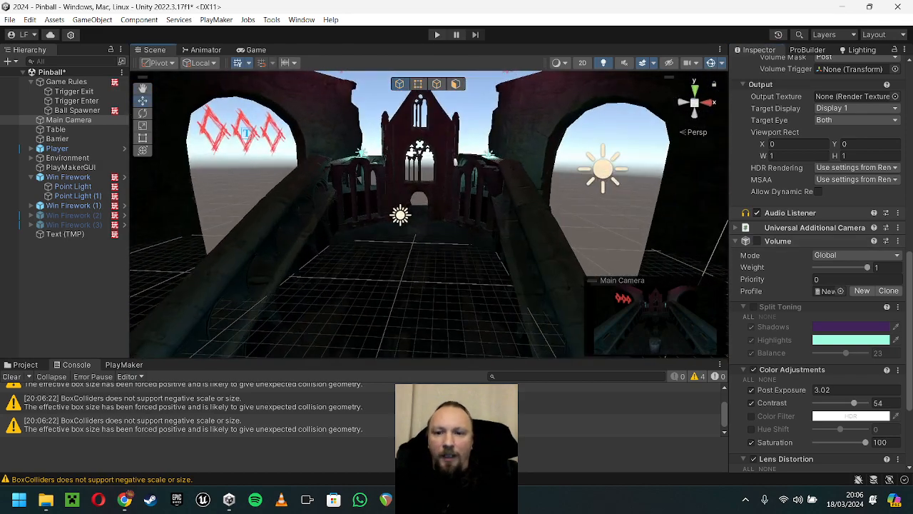
click(757, 241)
Step: Examine the level from several viewpoints and select the Table object in the scene
key(s)
right_drag(499, 214, 421, 235)
key(d)
key(w)
key(a)
key(s)
key(w)
key(s)
key(w)
key(s)
click(421, 243)
key(s)
key(a)
key(w)
key(d)
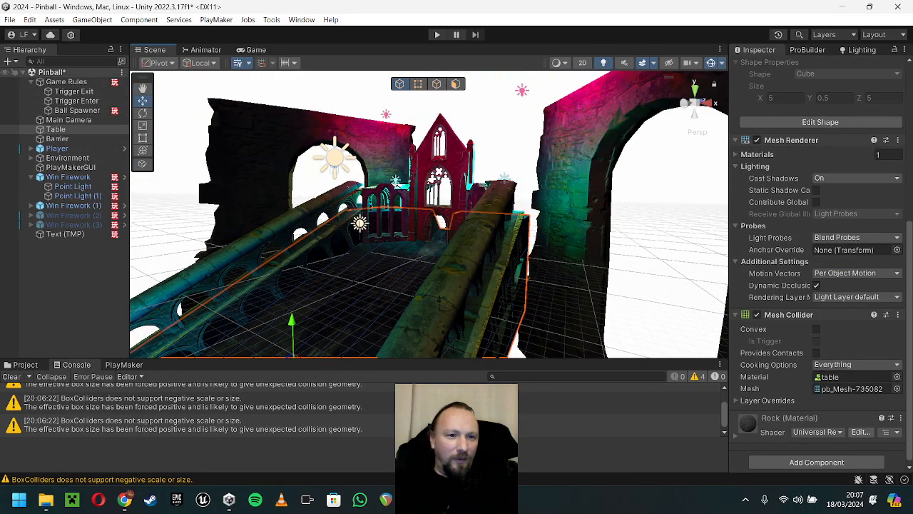
Step: Select the Barrier and examine the extent of its collision mesh around the table from several angles
click(57, 138)
key(s)
right_drag(371, 228, 390, 196)
key(w)
key(s)
key(e)
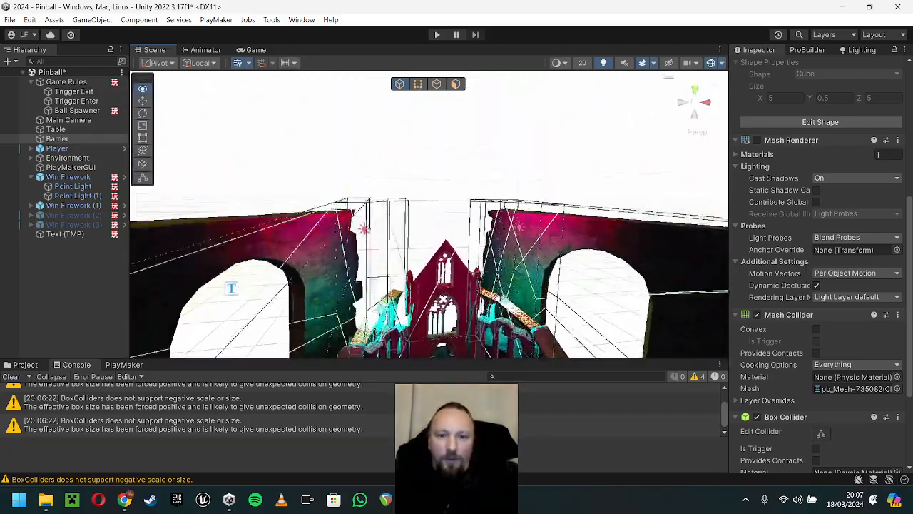
click(391, 197)
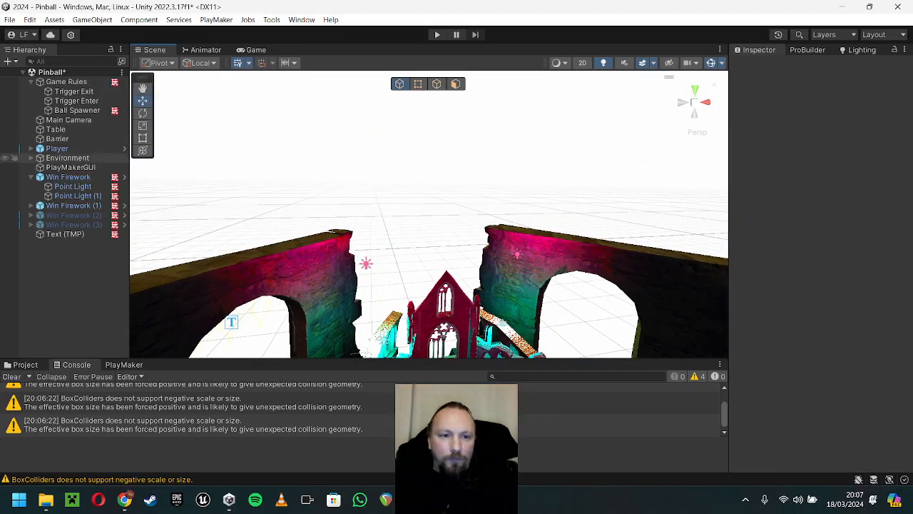
click(57, 138)
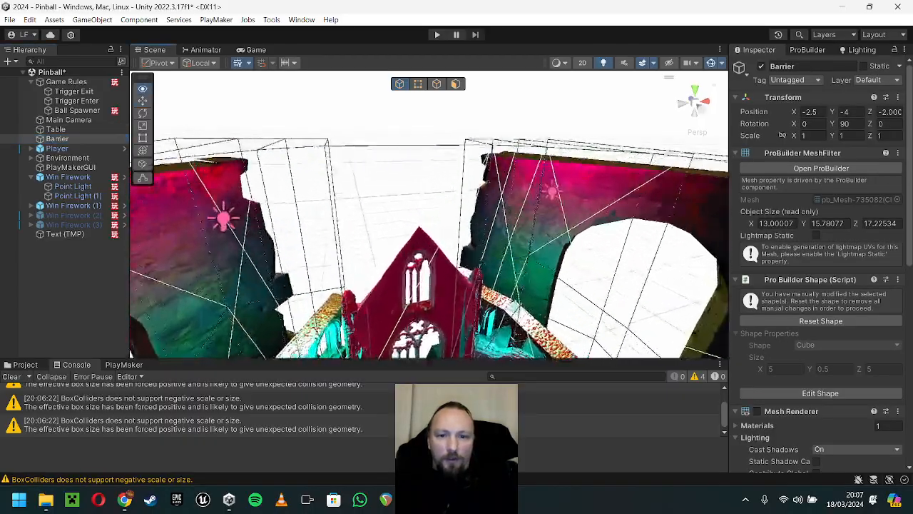
key(w)
right_drag(428, 214, 631, 187)
key(w)
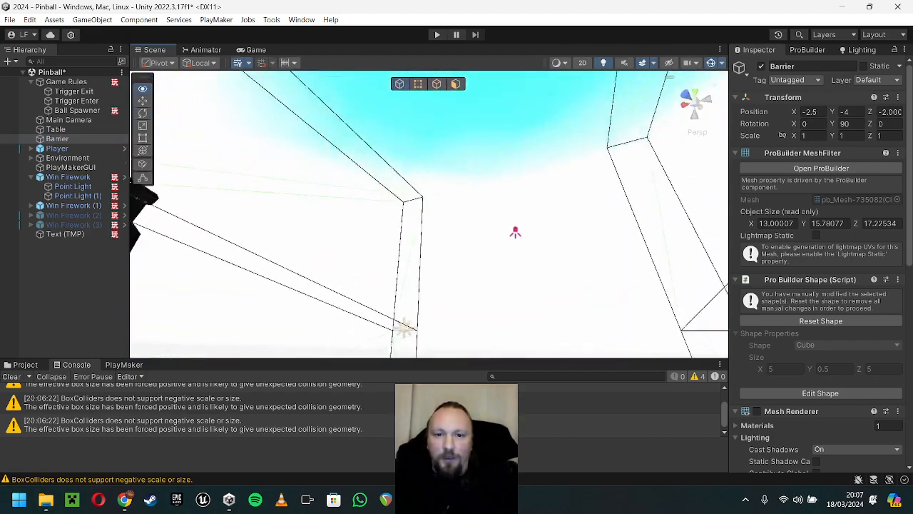
key(f)
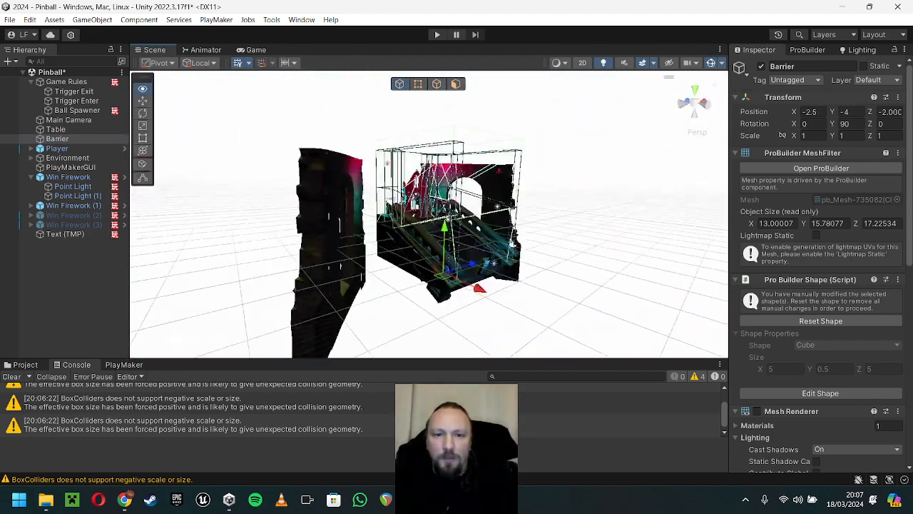
right_drag(427, 214, 448, 191)
Step: Select Trigger Exit and examine the bounds of its box collider around the level
click(75, 92)
key(a)
key(w)
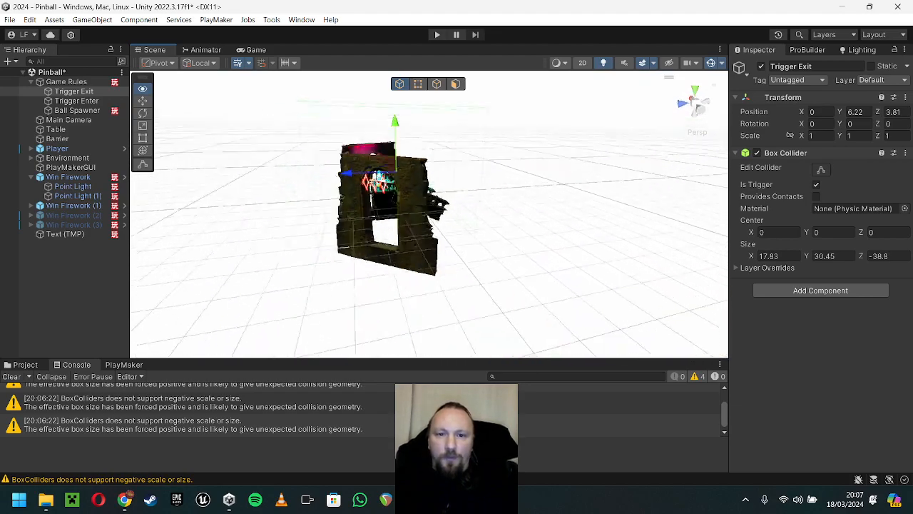
mouse_move(448, 191)
right_down()
mouse_move(423, 193)
mouse_move(443, 208)
right_up()
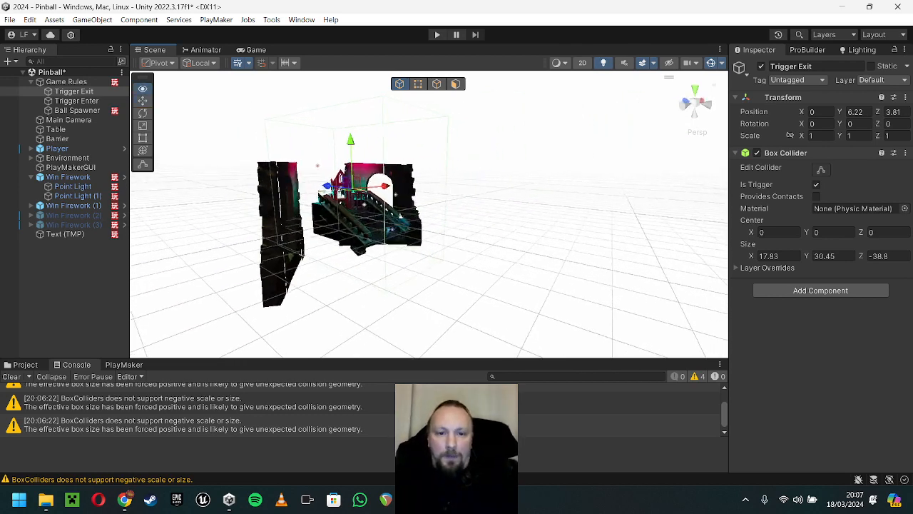
Step: Select Trigger Enter and examine where its box collider lies behind the church facade
click(77, 101)
right_drag(313, 192, 545, 228)
key(w)
key(w)
key(w)
key(s)
key(a)
right_drag(456, 221, 582, 221)
key(w)
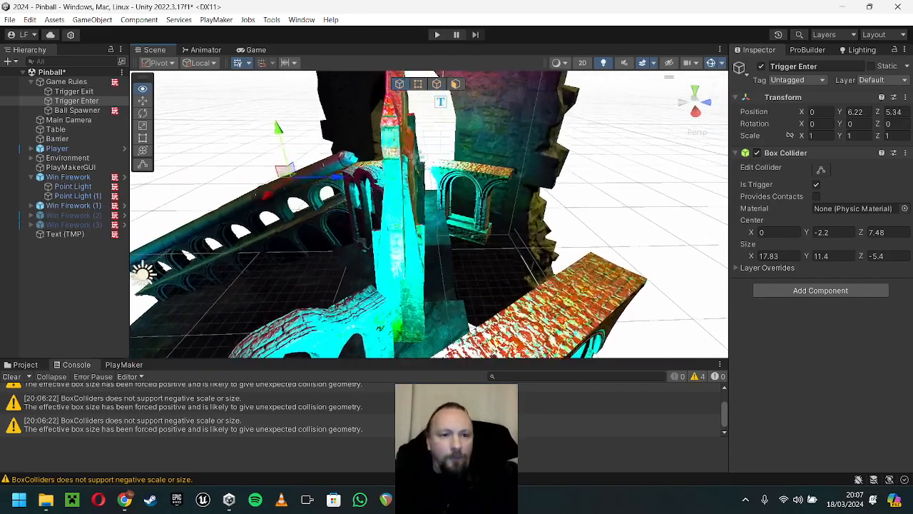
Step: Open the Ball Spawner's FSM in the PlayMaker editor and enlarge the editor area to show its states
click(76, 110)
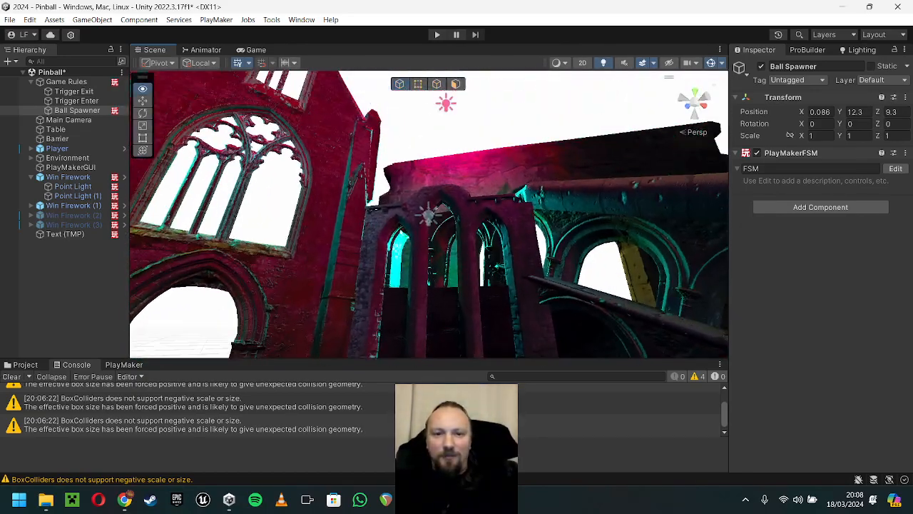
right_drag(428, 214, 464, 203)
key(s)
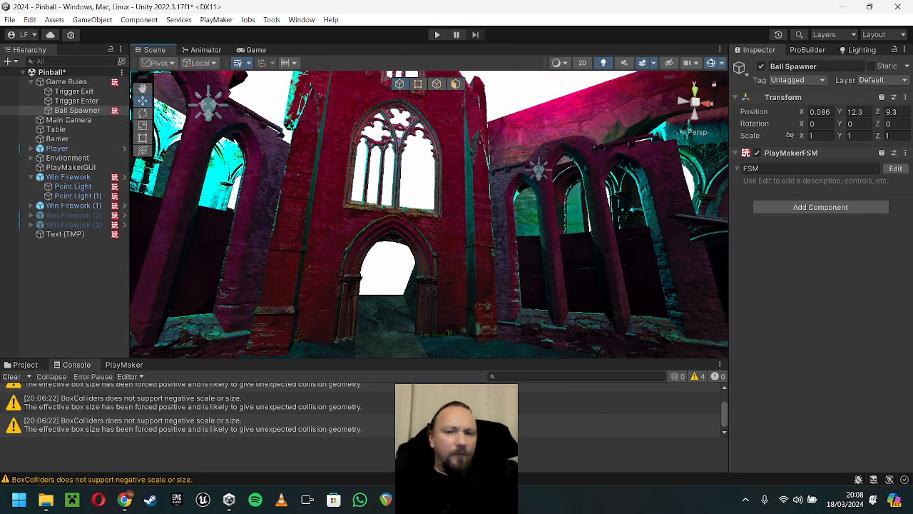
click(895, 169)
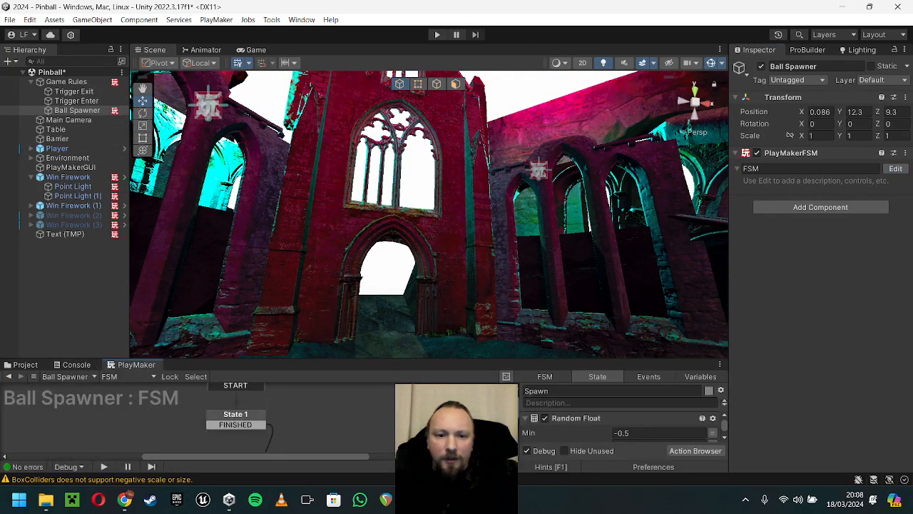
drag(456, 358, 457, 206)
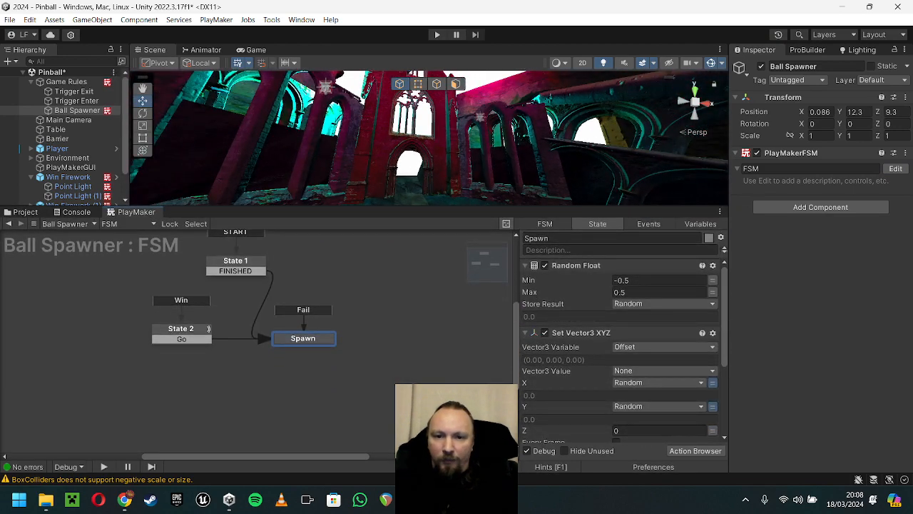
Step: Review the Spawn state's Random Float, Set Vector3 XYZ and Create Object actions in the Ball Spawner's FSM
drag(606, 206, 607, 152)
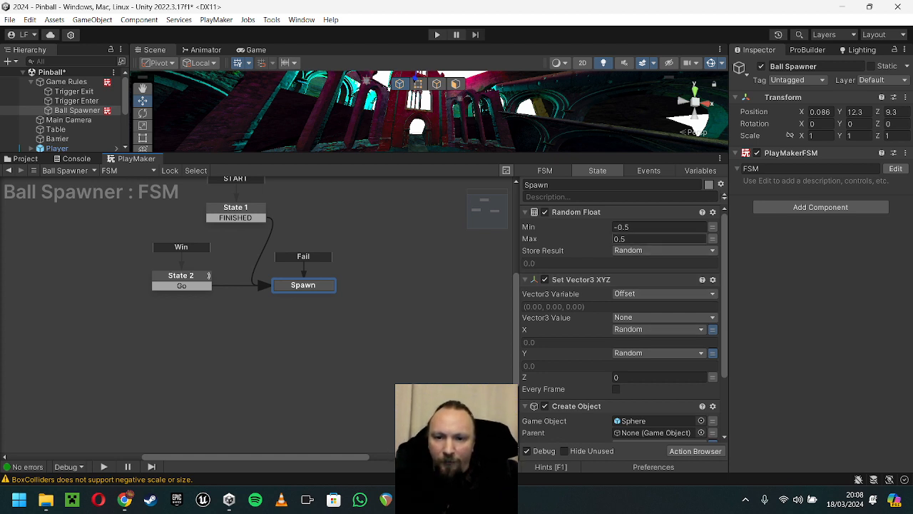
scroll(621, 321, down, 2)
scroll(621, 321, up, 1)
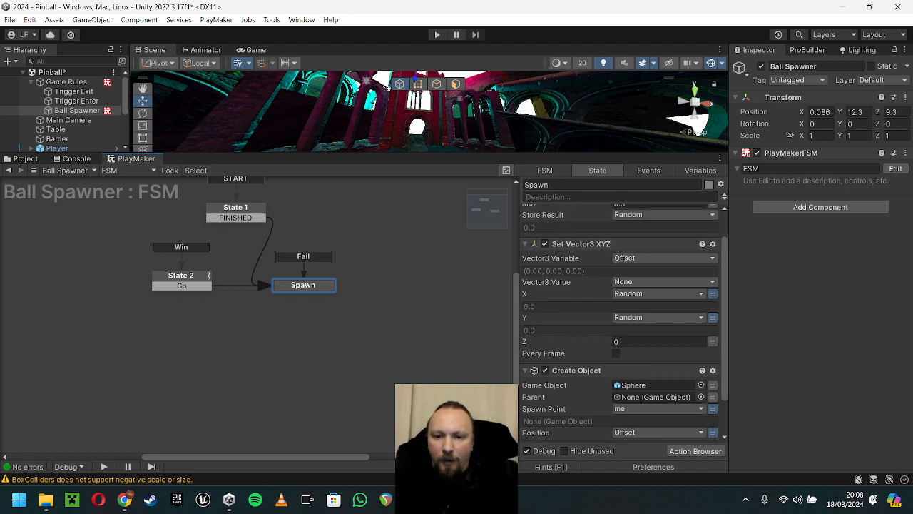
scroll(621, 321, down, 2)
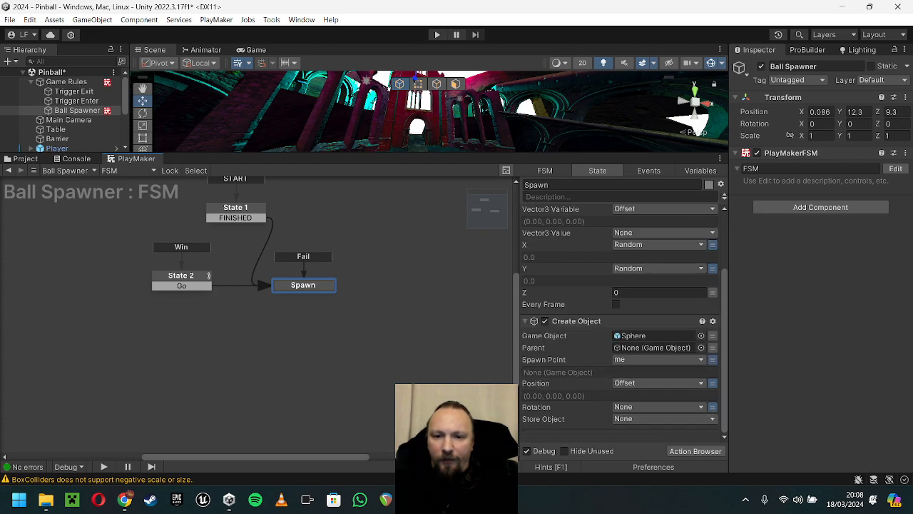
Step: Enlarge the scene view and examine the Ball Spawner's location above the church from several angles
drag(542, 152, 530, 333)
right_drag(513, 243, 407, 249)
key(w)
key(d)
key(w)
key(e)
key(q)
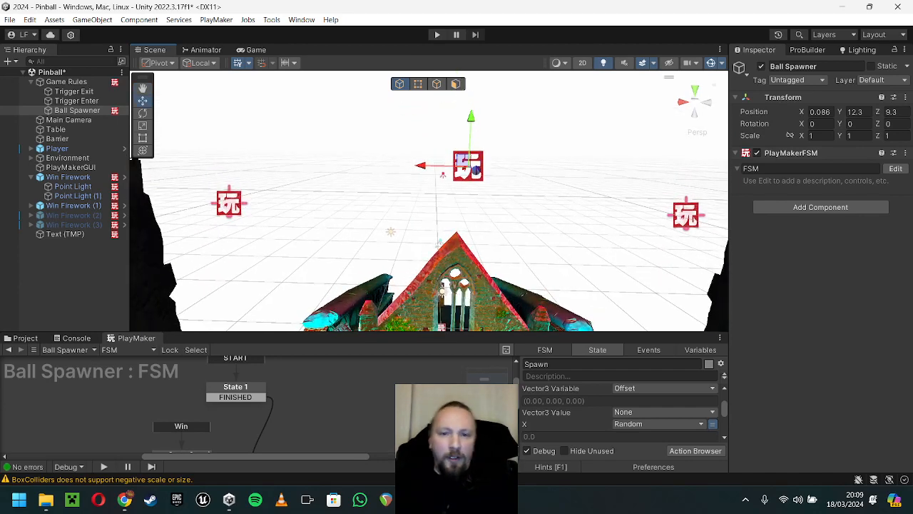
right_drag(413, 239, 648, 168)
key(w)
key(s)
key(w)
key(e)
key(q)
key(s)
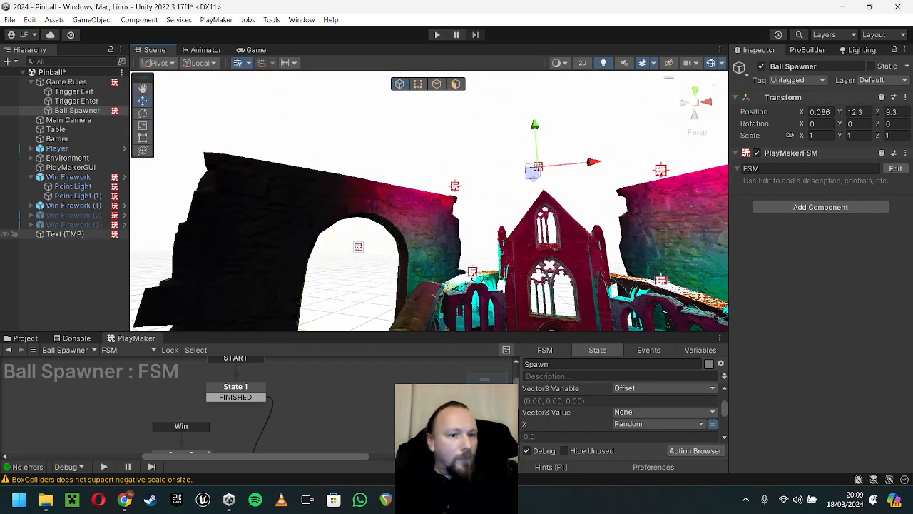
Step: Focus on Text (TMP) and show the Int Changed action in State 1 of its FSM
double_click(64, 234)
right_drag(373, 207, 563, 203)
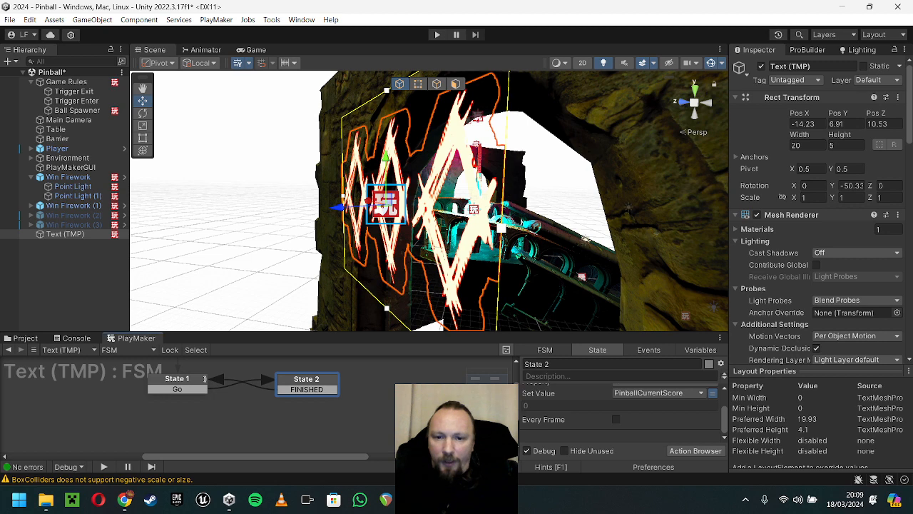
drag(132, 332, 133, 228)
click(205, 275)
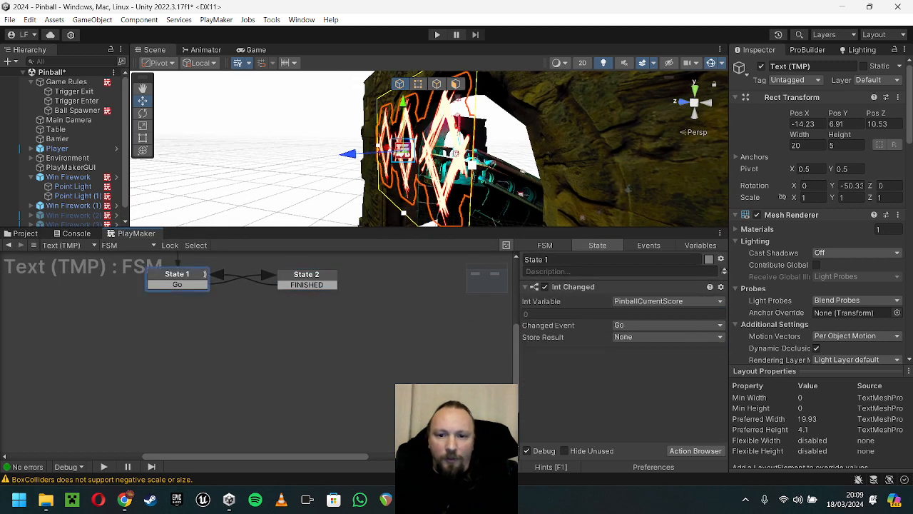
middle_drag(228, 313, 248, 361)
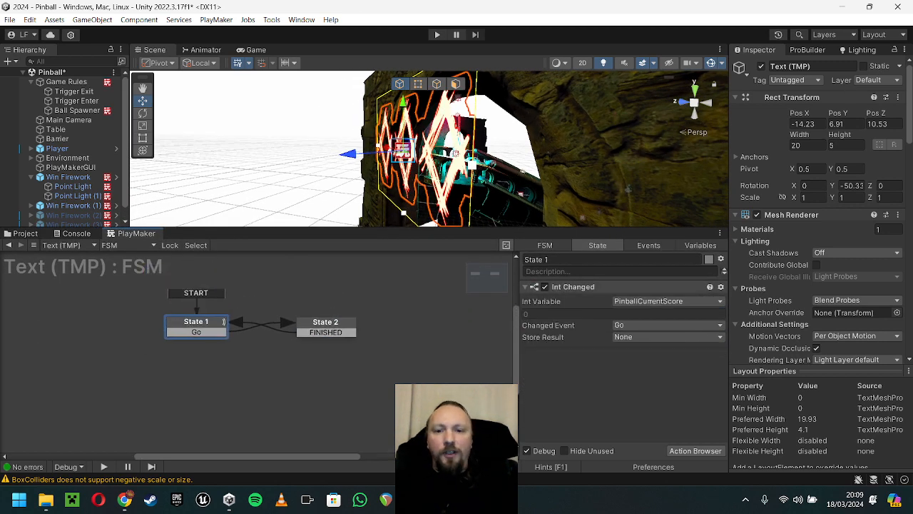
Step: Examine the score text inside the stone archway, its font settings, and how it looks in the Game view
key(s)
right_drag(499, 150, 186, 138)
key(d)
key(s)
key(w)
key(a)
key(w)
key(s)
key(a)
key(w)
key(d)
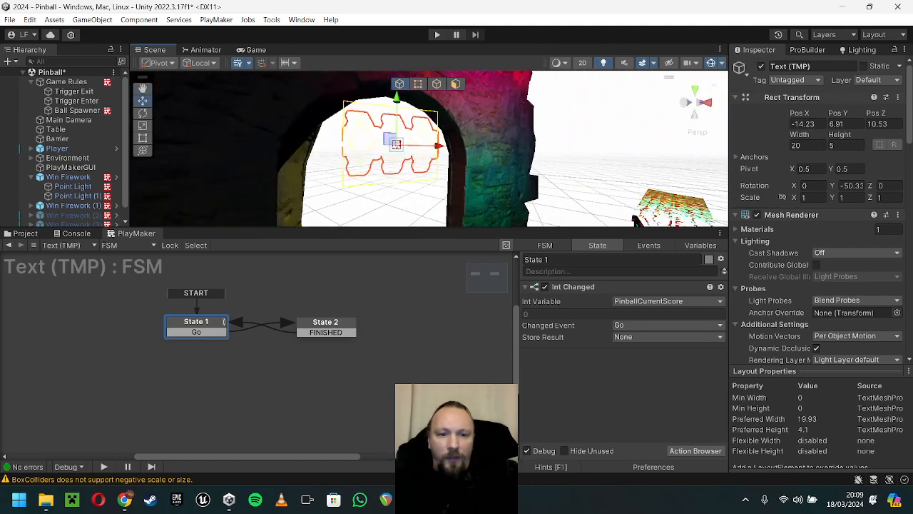
scroll(821, 214, down, 10)
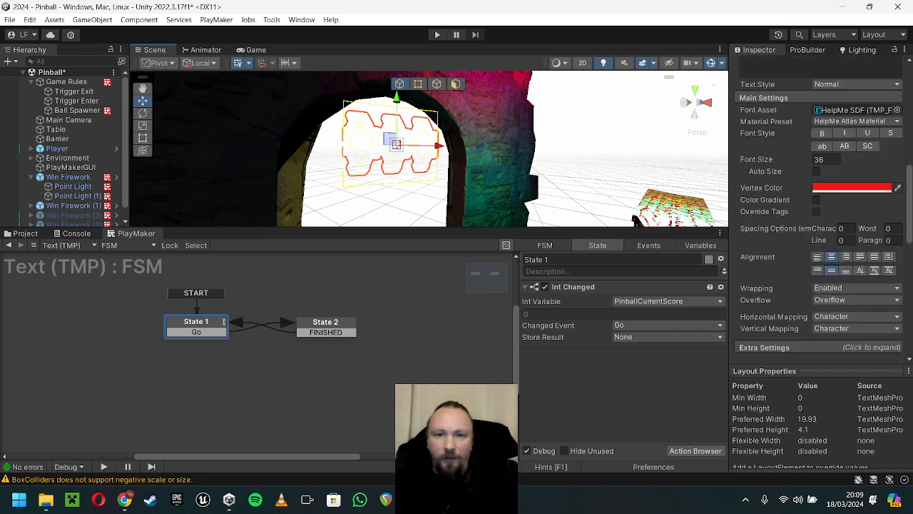
click(255, 50)
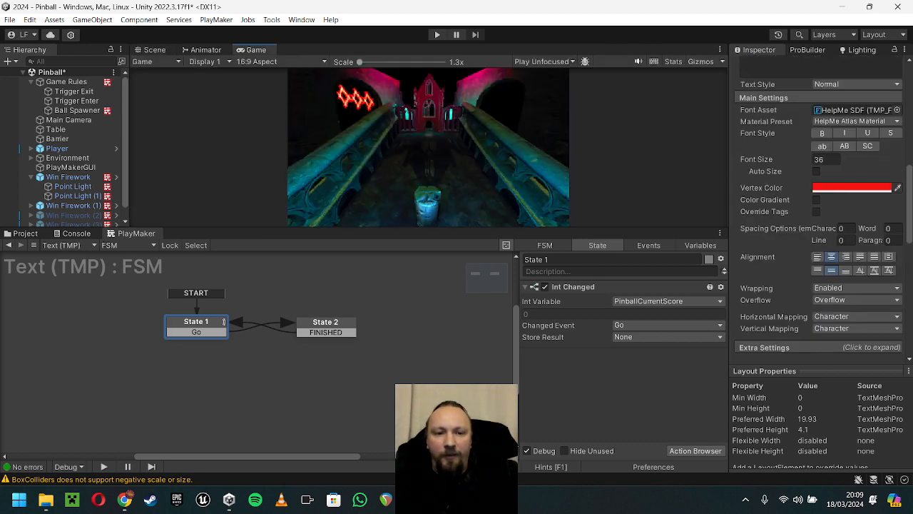
Step: Examine State 2's Set Property action, the variable choices for its value, and the Text Input it drives
click(325, 323)
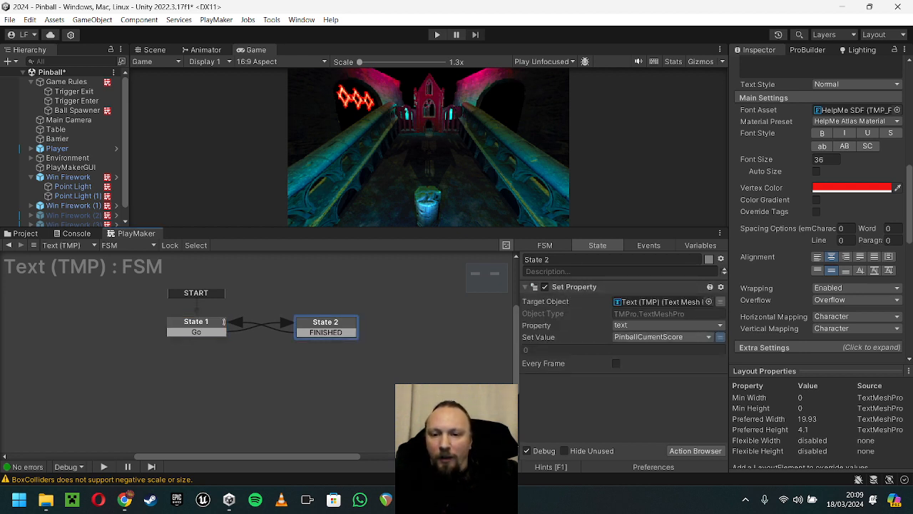
click(720, 337)
mouse_move(670, 363)
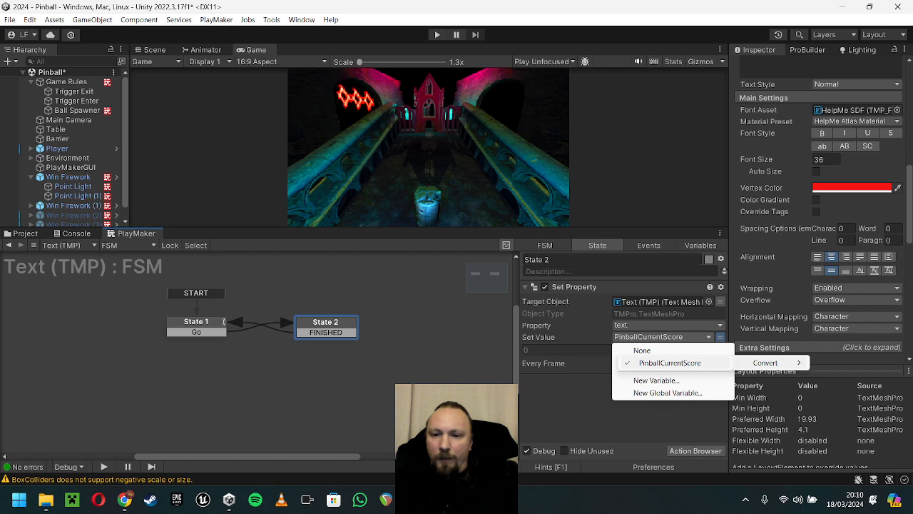
key(Escape)
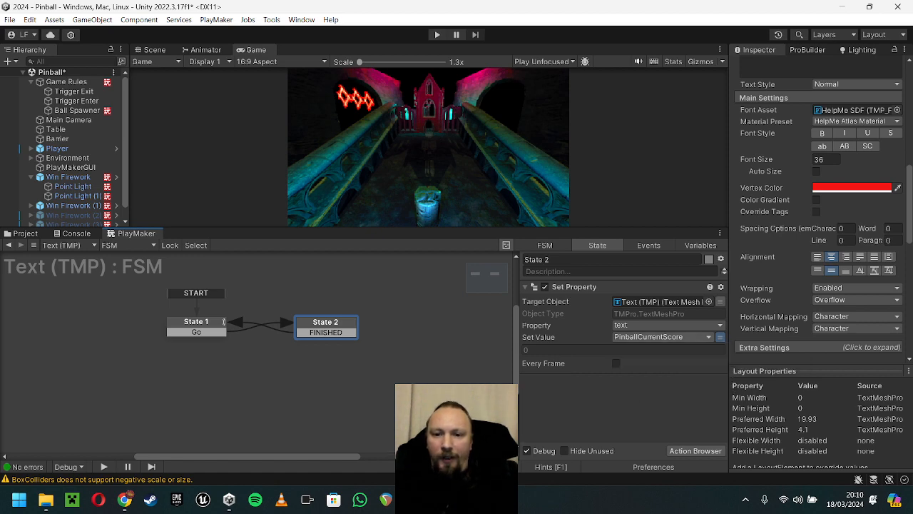
scroll(856, 205, up, 4)
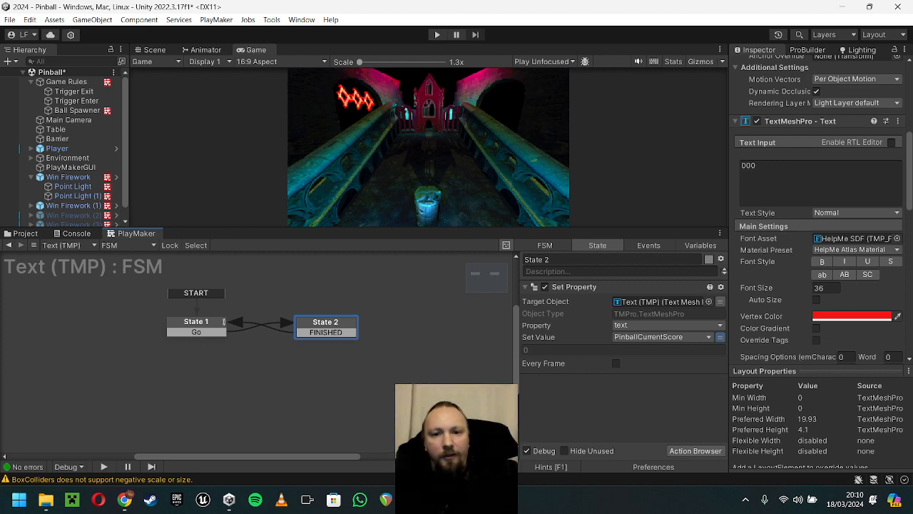
Step: Save the Pinball scene and open the Puzzle Keep scene from the project's Scenes folder
drag(235, 228, 236, 349)
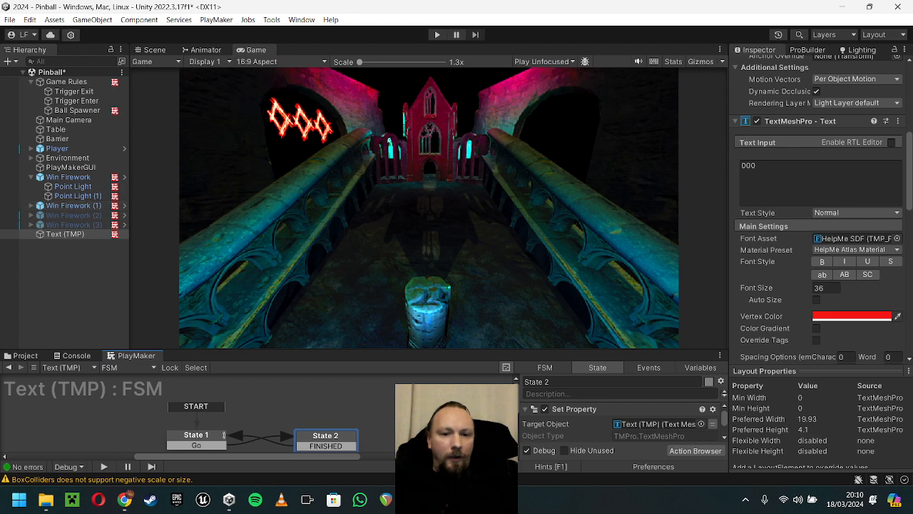
click(26, 355)
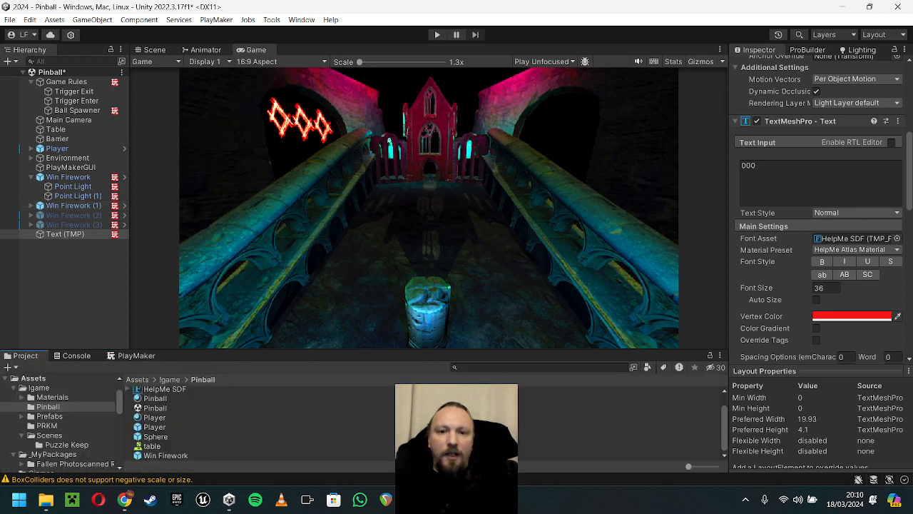
drag(236, 349, 236, 294)
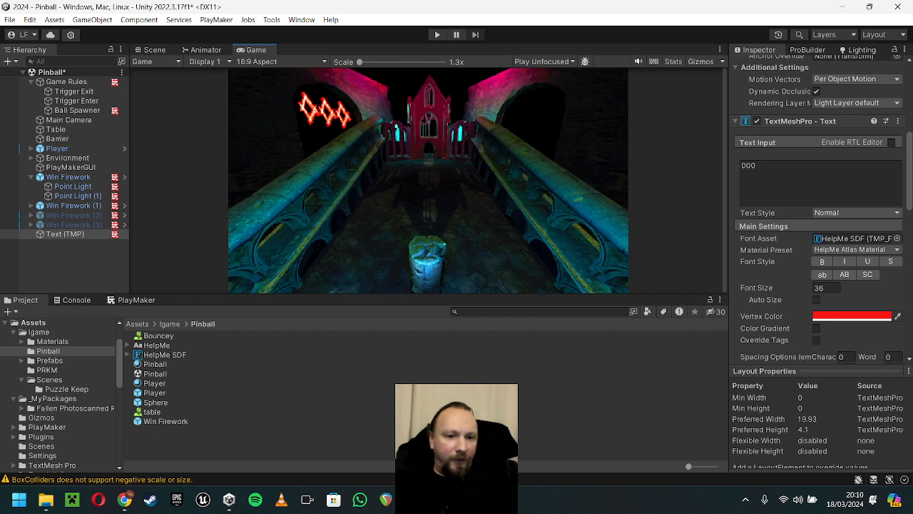
key(ctrl+s)
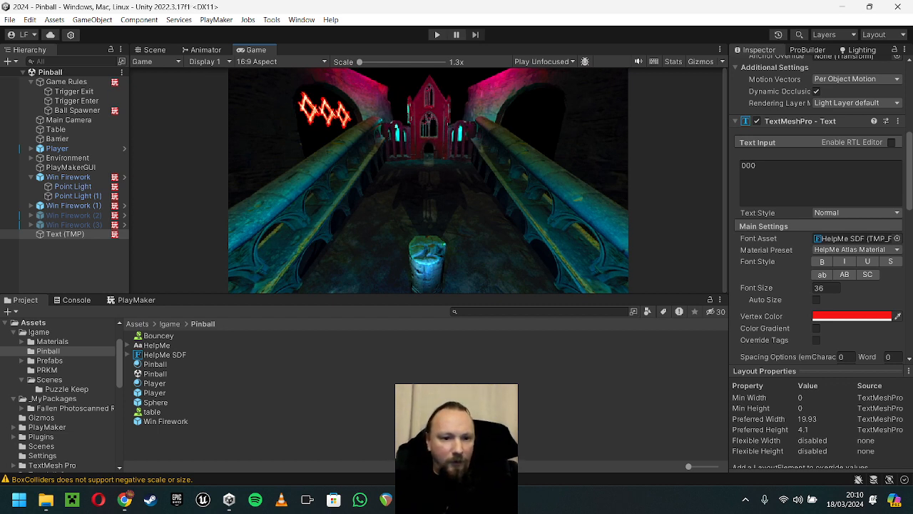
click(49, 380)
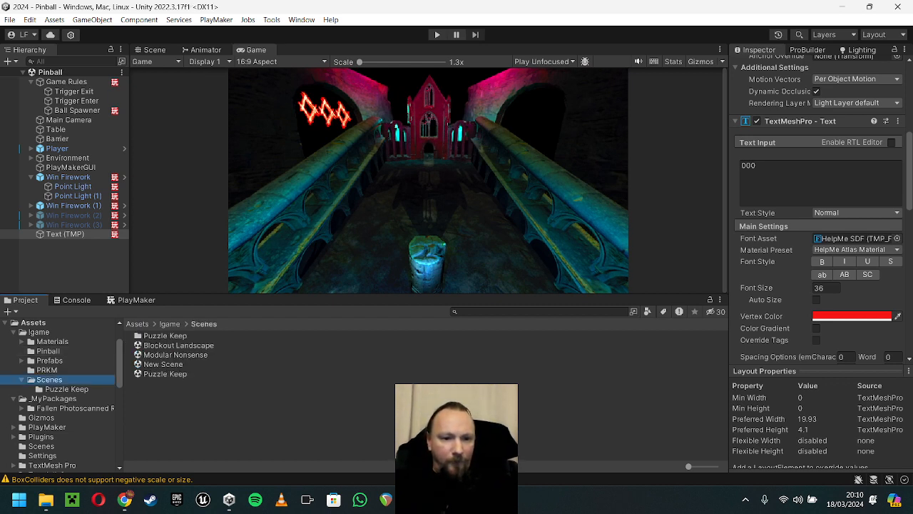
double_click(165, 374)
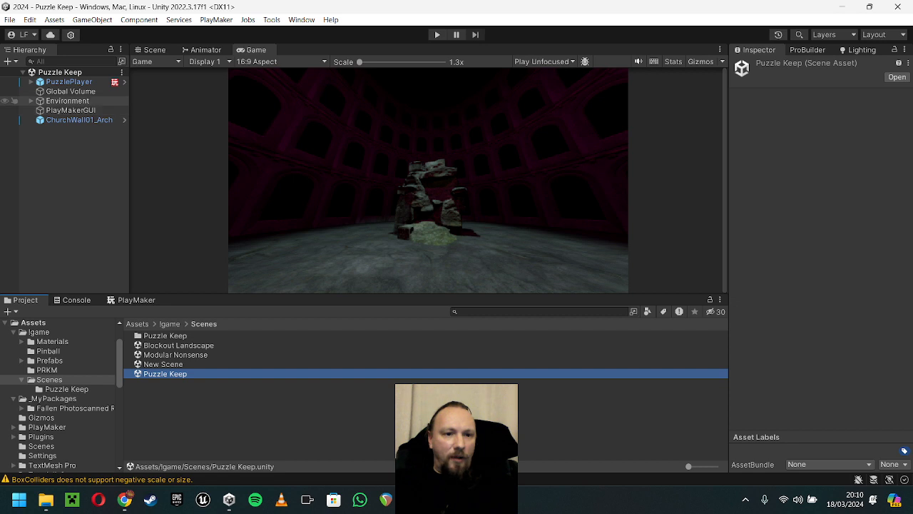
Step: Toggle the Global Volume's effect to compare it, and assign New Volume Profile as its profile
click(70, 92)
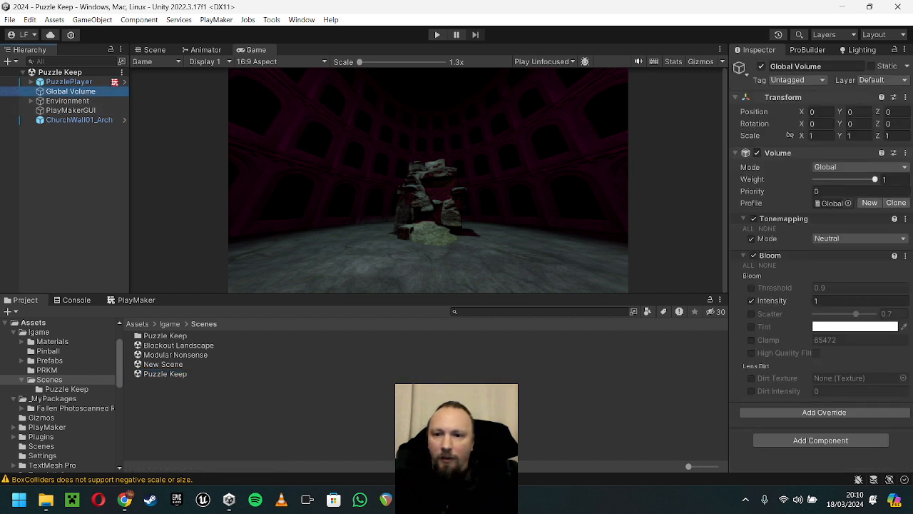
click(756, 153)
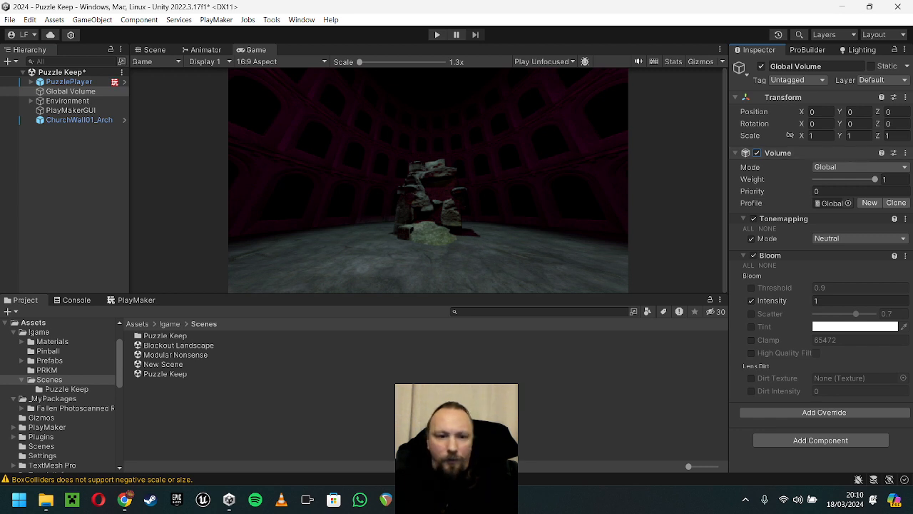
click(169, 324)
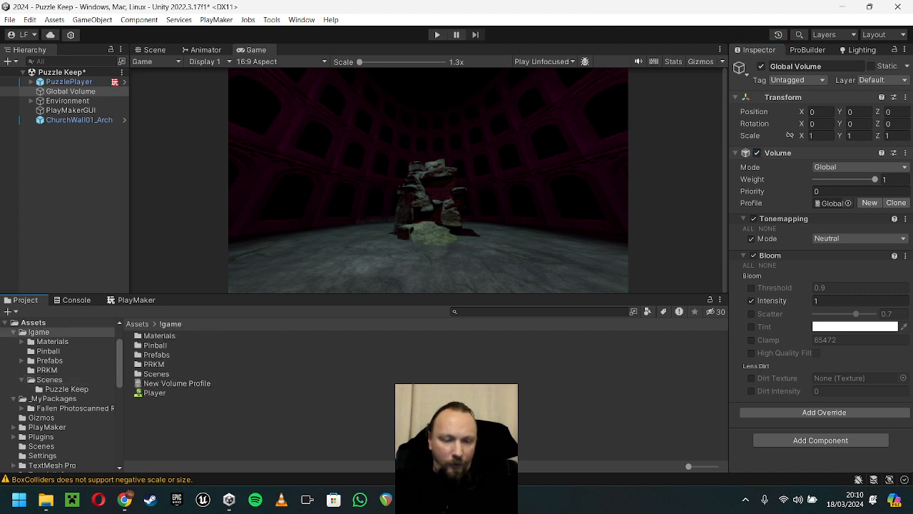
drag(176, 383, 830, 204)
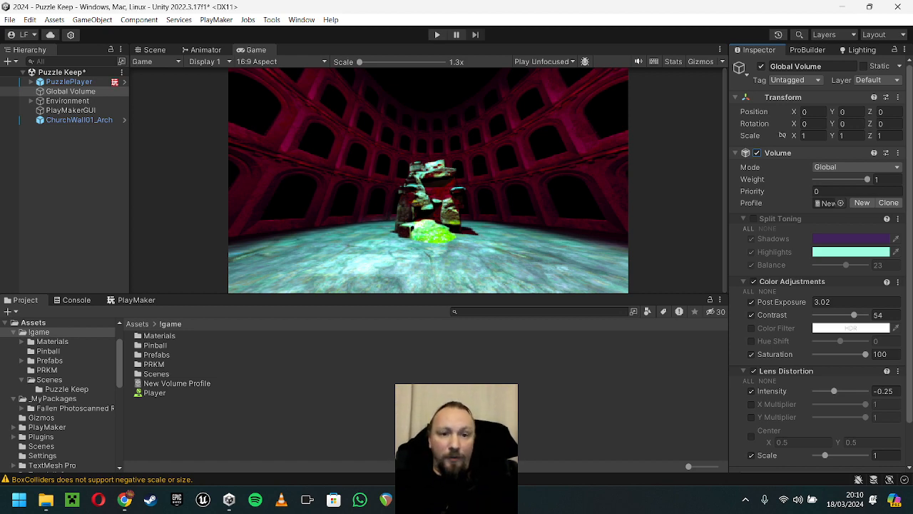
Step: Play-test the Puzzle Keep scene and check the settings of New Volume Profile, PuzzlePlayer and the Global Volume
key(ctrl+p)
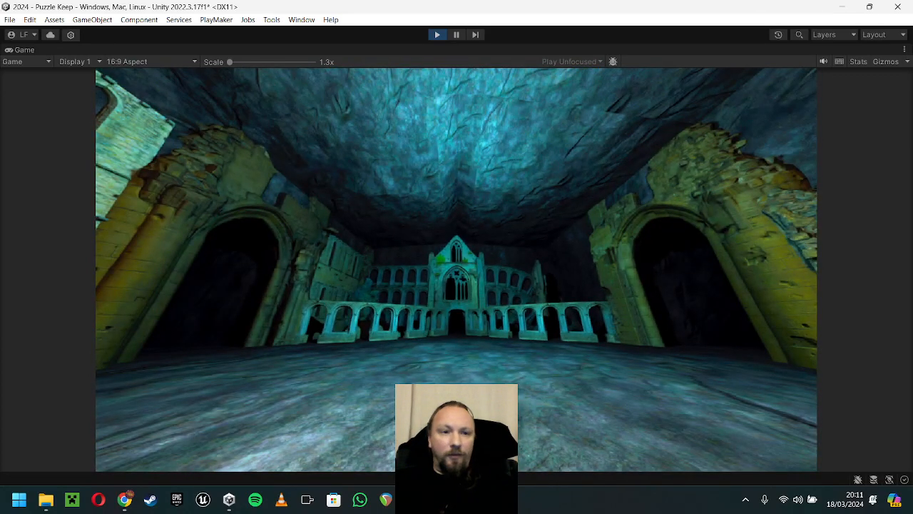
key(shift+space)
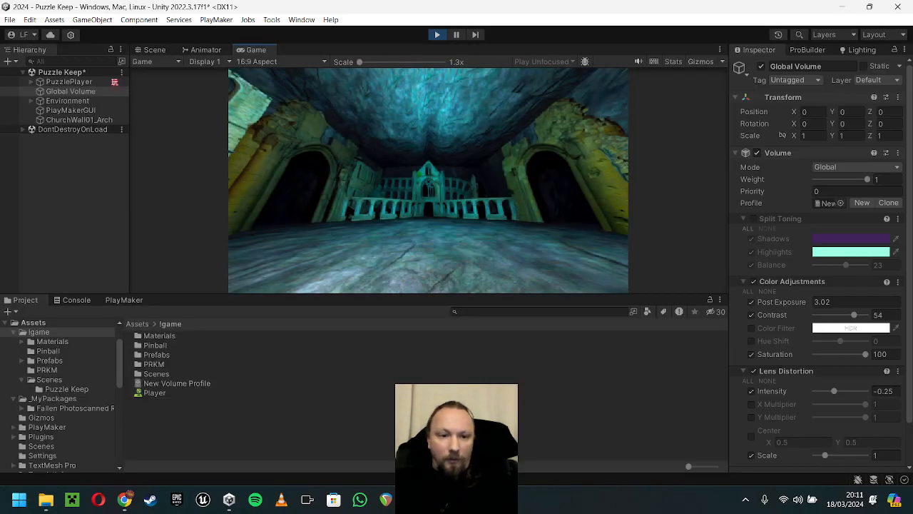
click(177, 383)
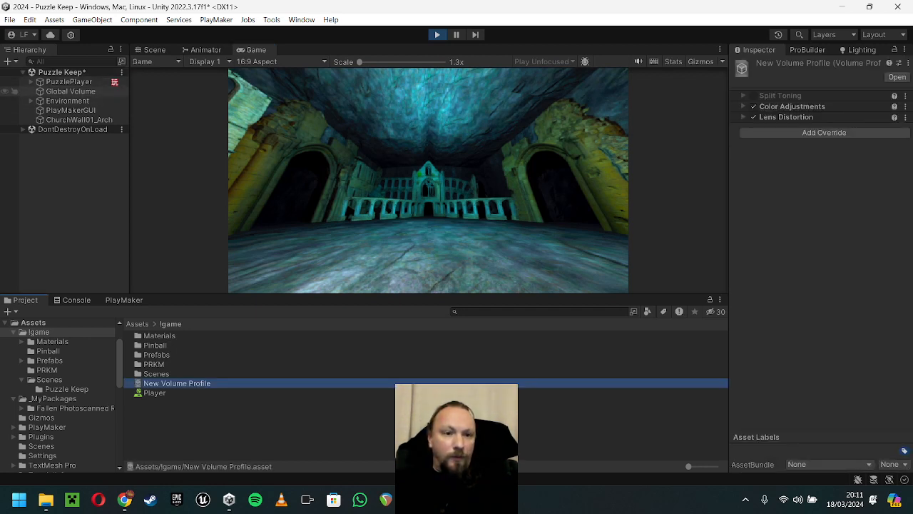
click(69, 82)
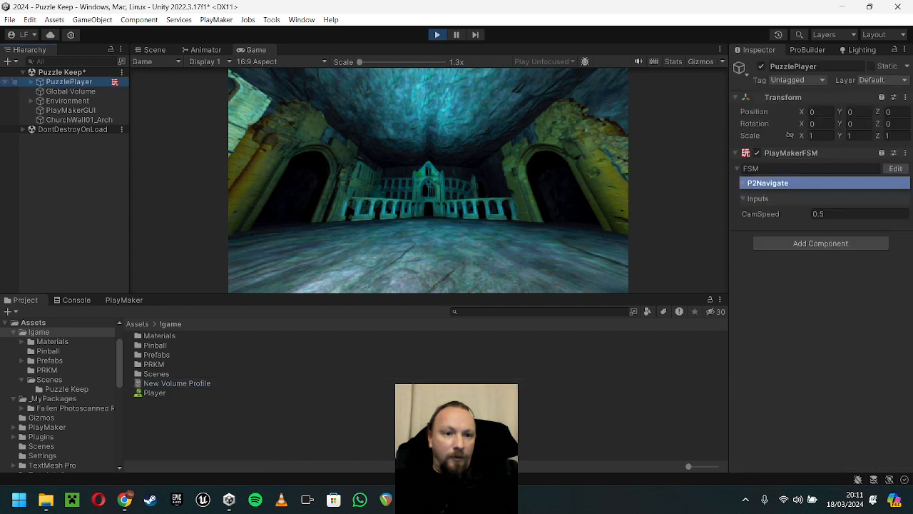
click(70, 91)
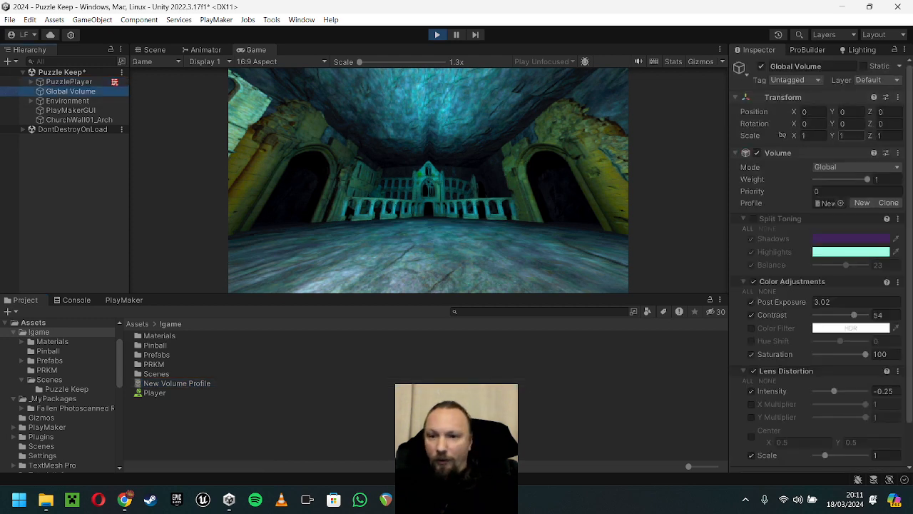
Step: Compare the running game with the Volume component off and on, reassigning New Volume Profile, and maximize the Game view
click(757, 153)
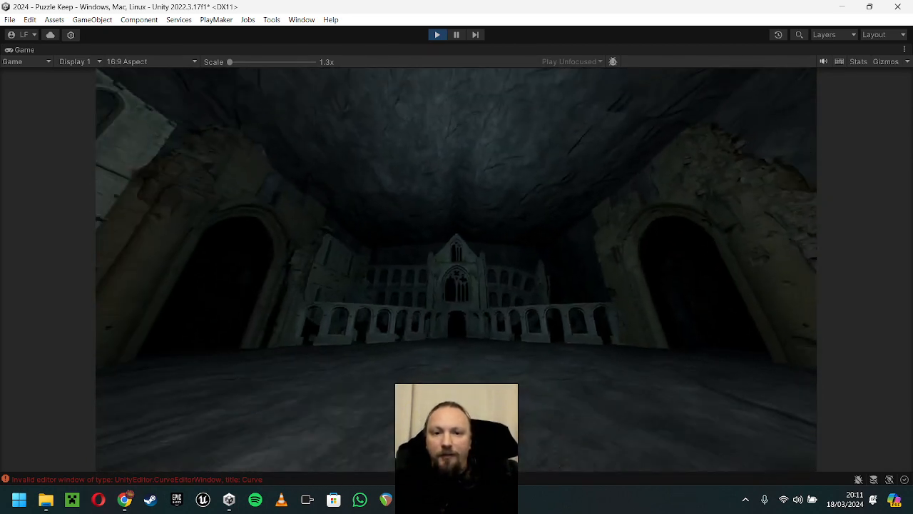
key(shift+space)
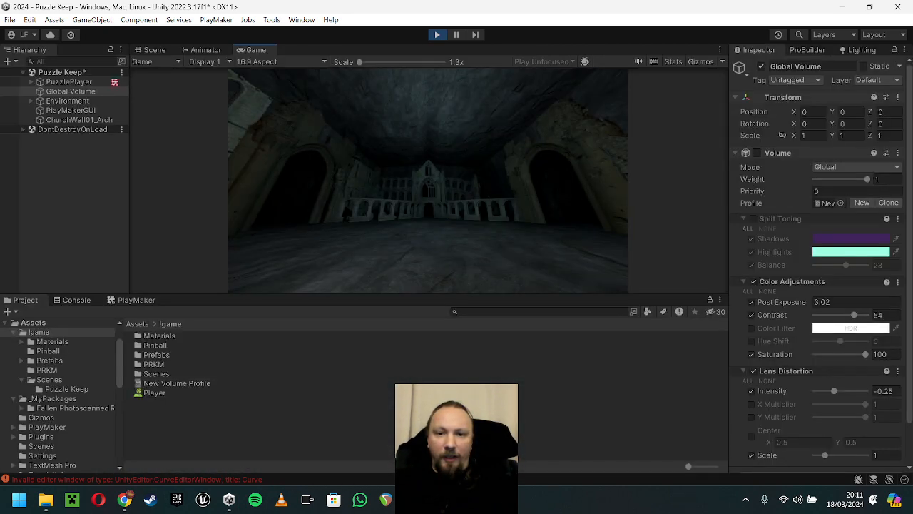
drag(177, 383, 828, 203)
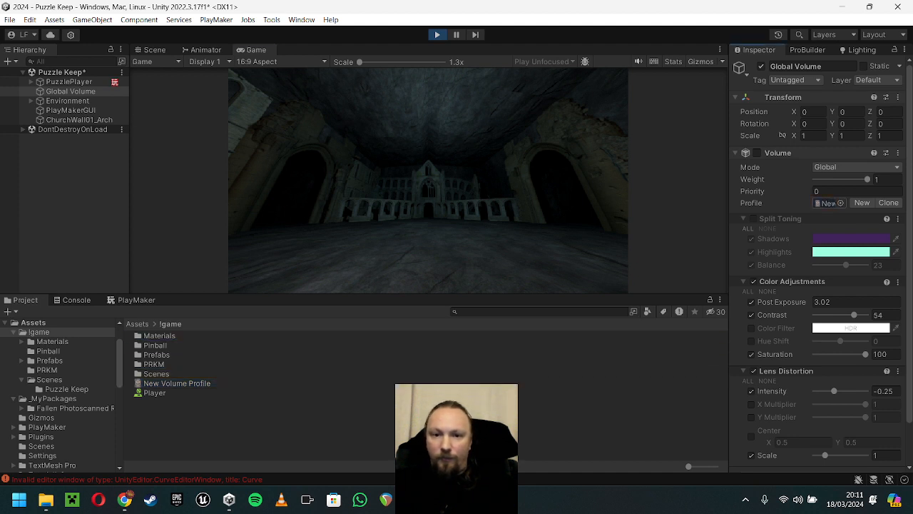
click(757, 152)
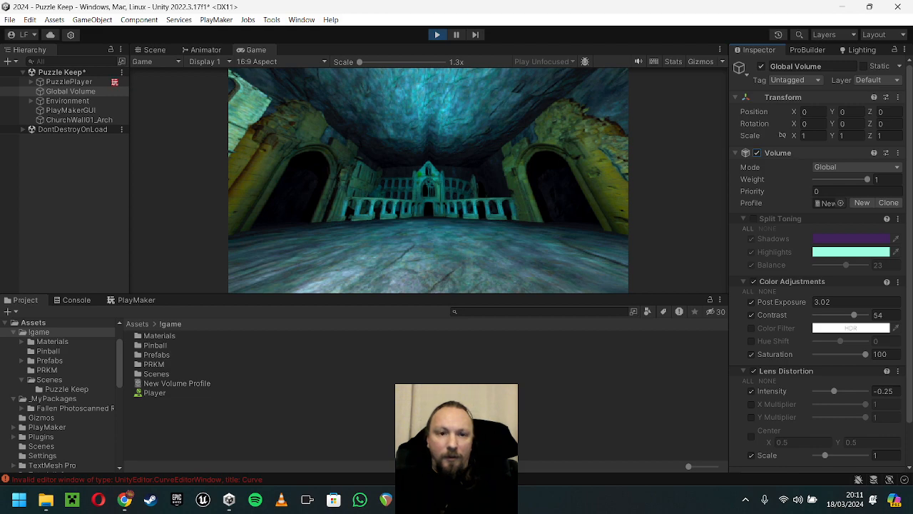
double_click(255, 50)
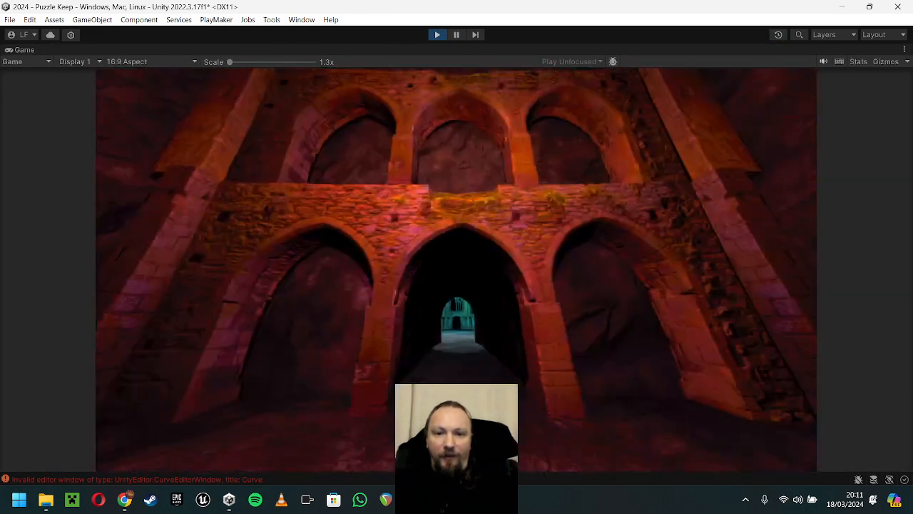
Step: Walk through the running Puzzle Keep level to examine its lit arches, tunnels and halls, and stop play mode and restore the editor layout
key(w)
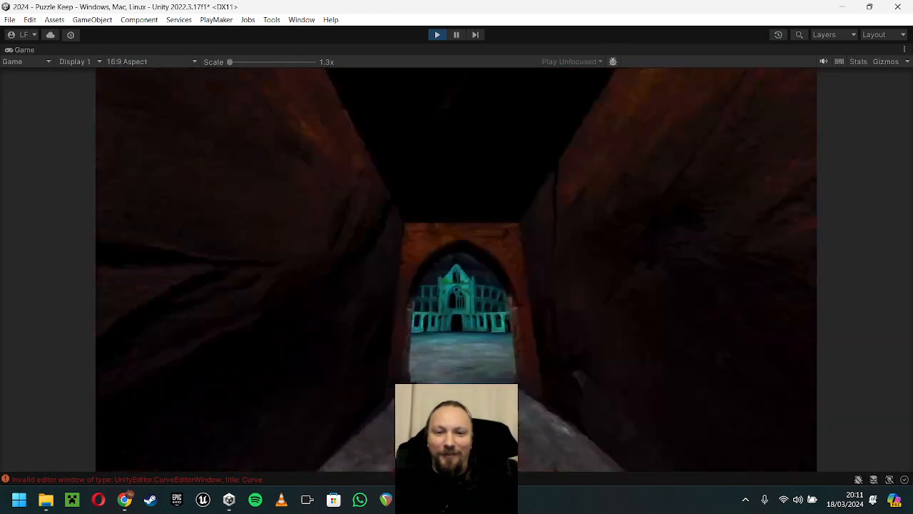
key(w)
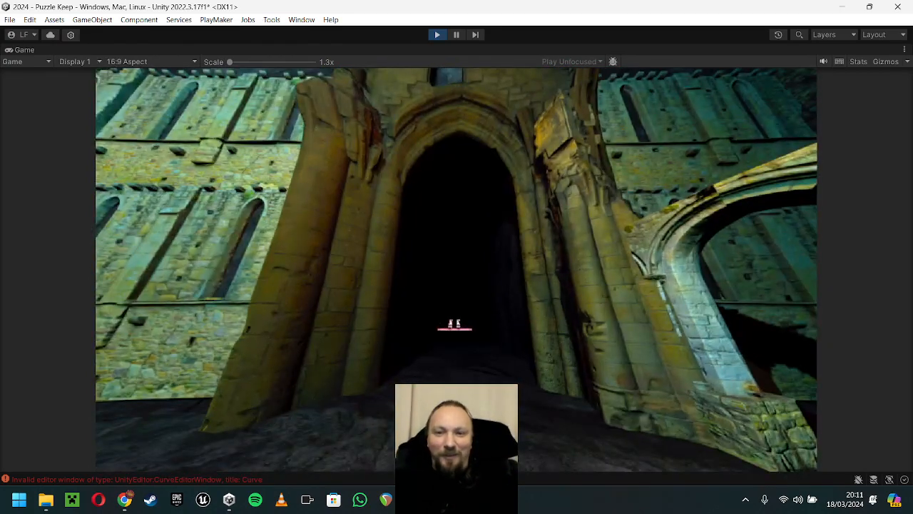
key(w)
key(s)
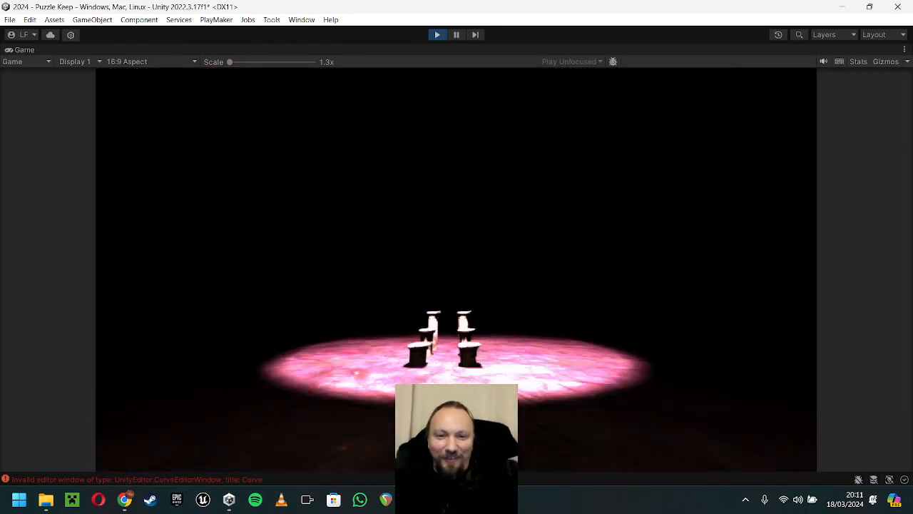
key(d)
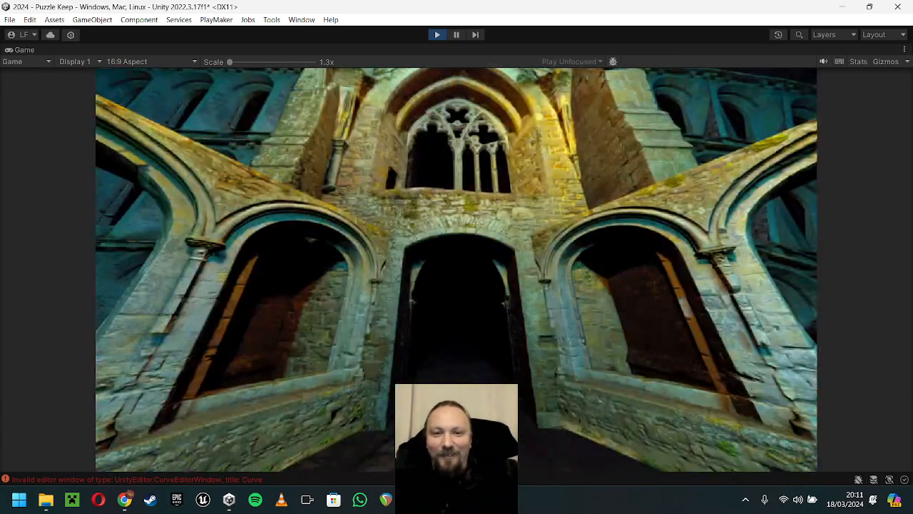
key(s)
key(w)
key(d)
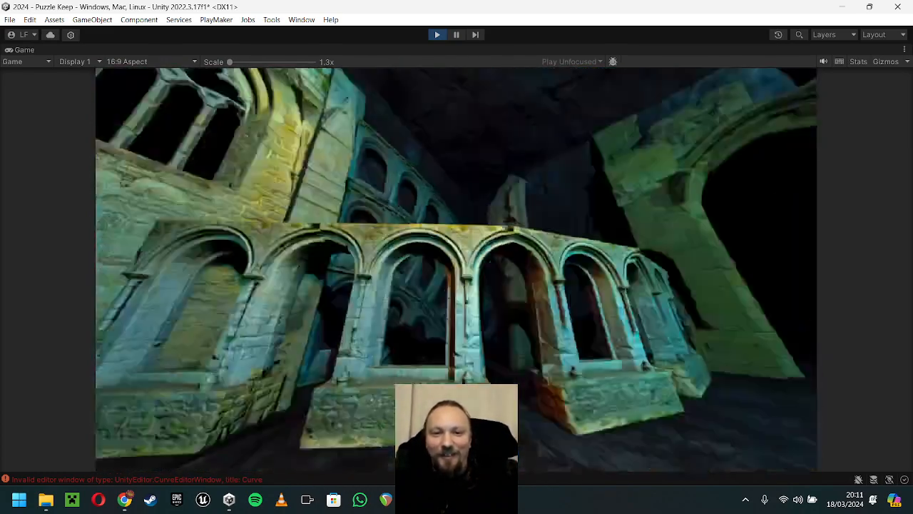
key(w)
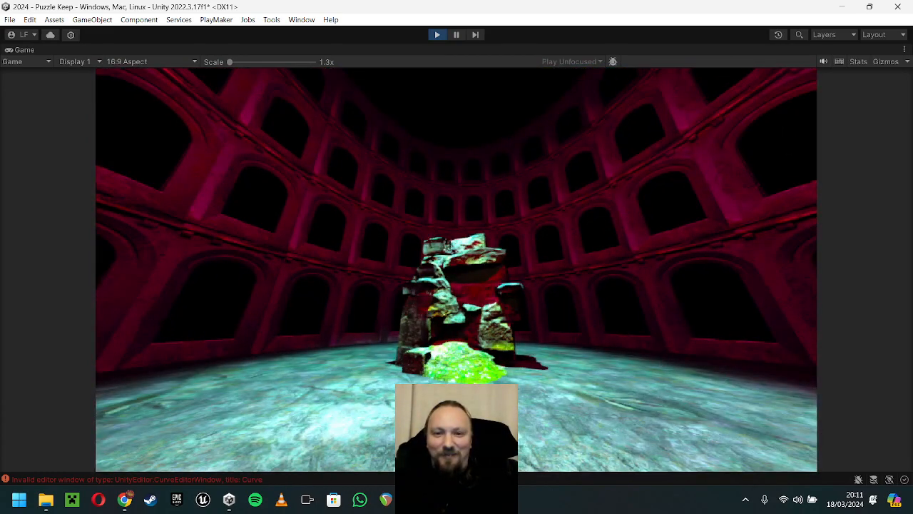
key(s)
key(a)
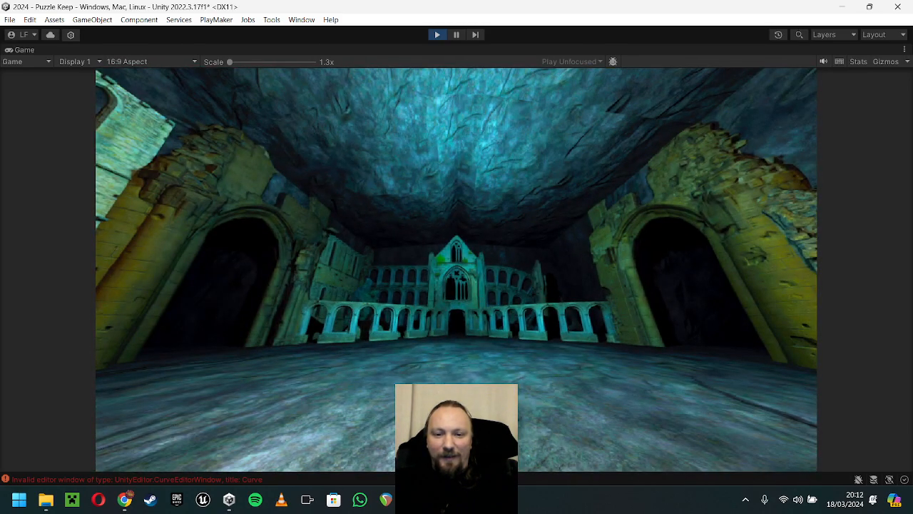
key(s)
key(w)
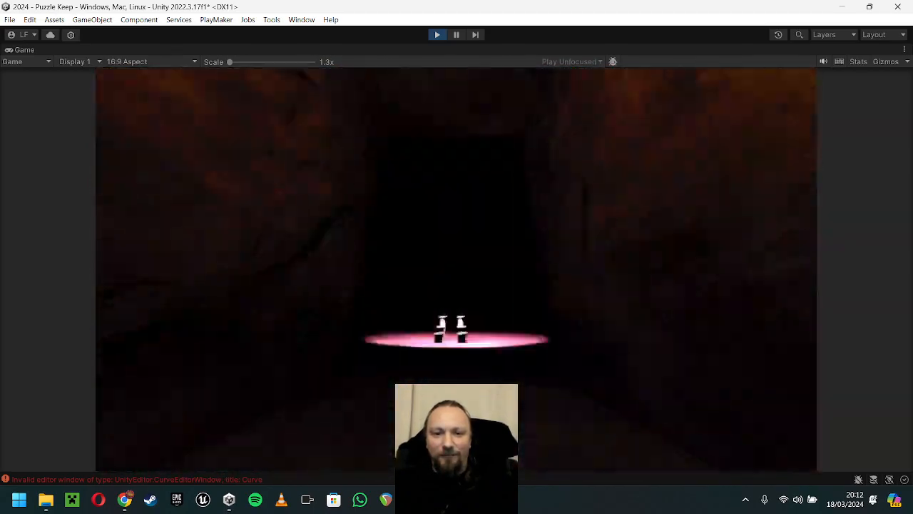
key(s)
key(w)
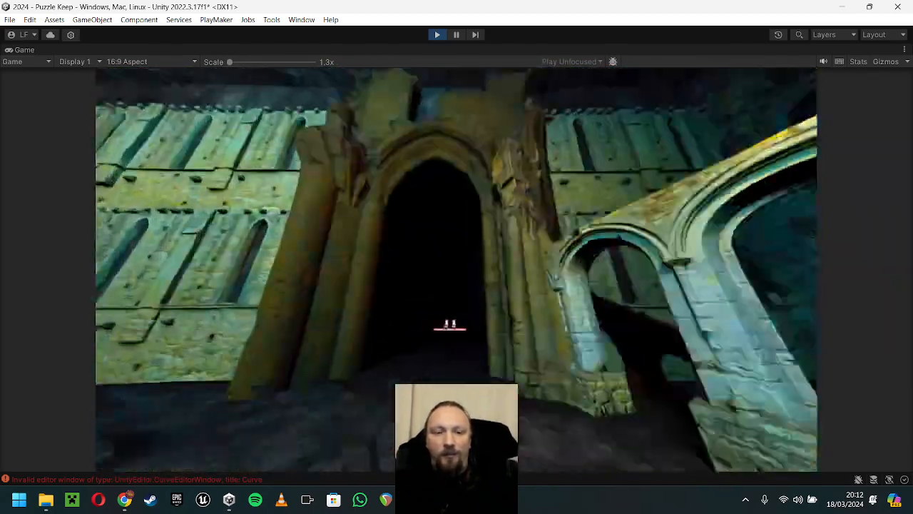
key(s)
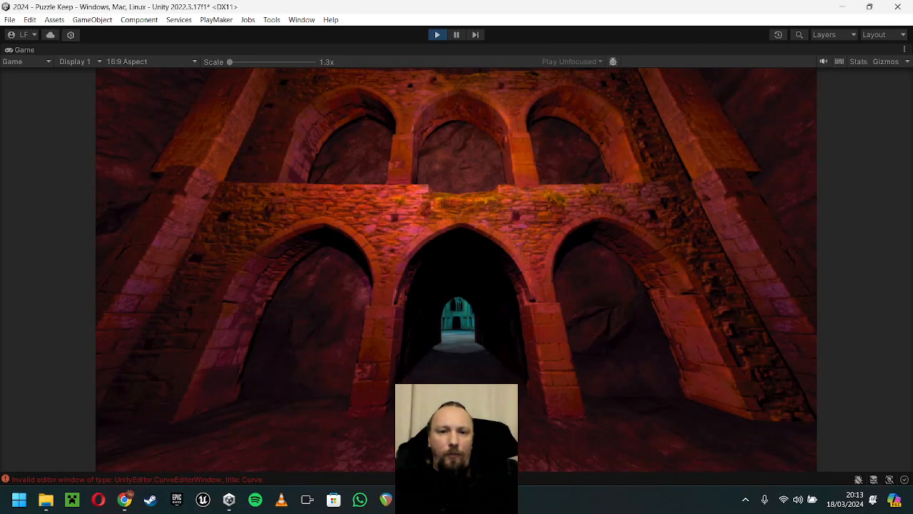
key(ctrl+p)
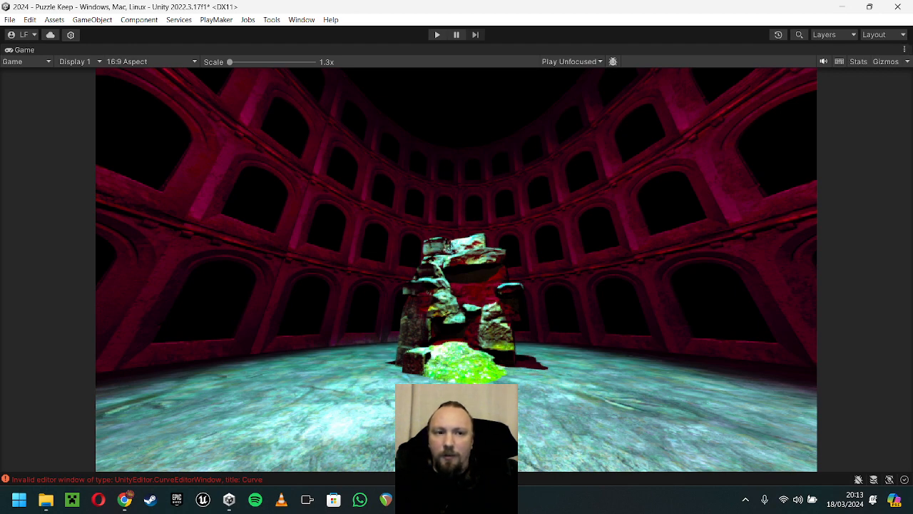
key(shift+space)
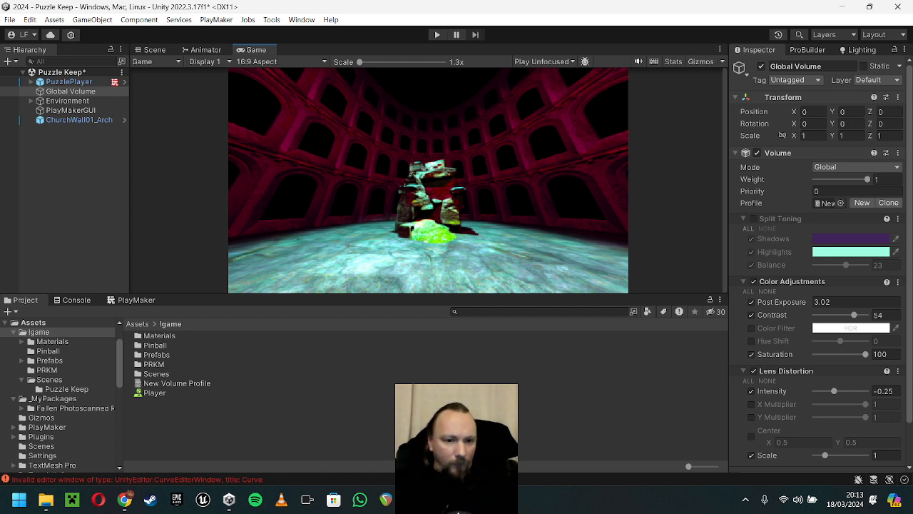
Step: Open the Pinball scene from the project's Pinball folder, saving the changes to Puzzle Keep
click(48, 351)
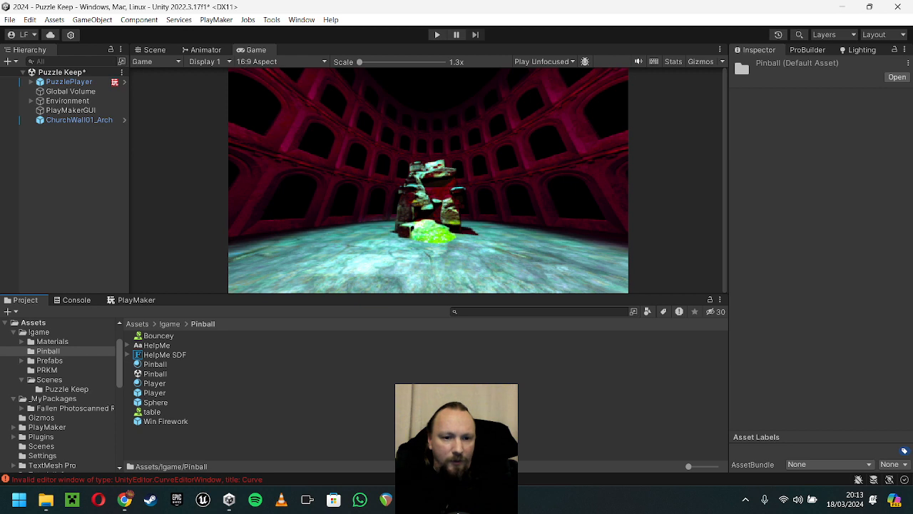
double_click(154, 374)
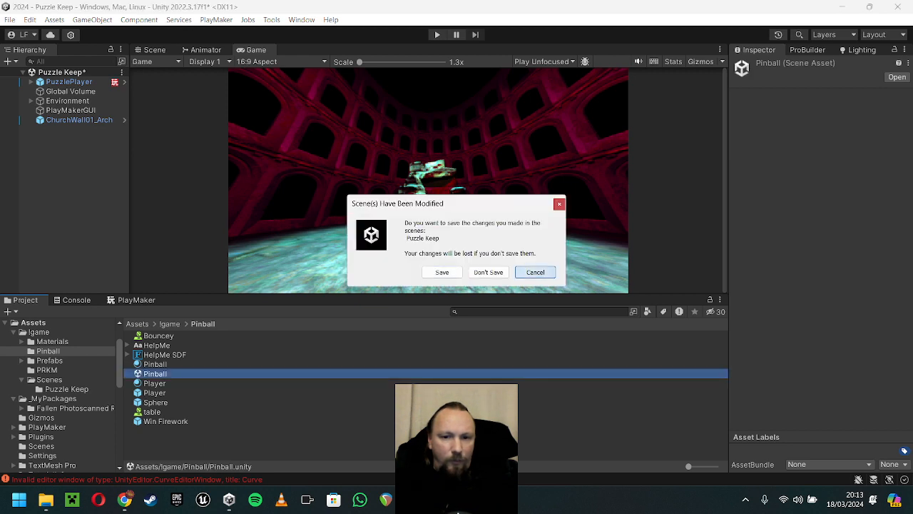
click(535, 272)
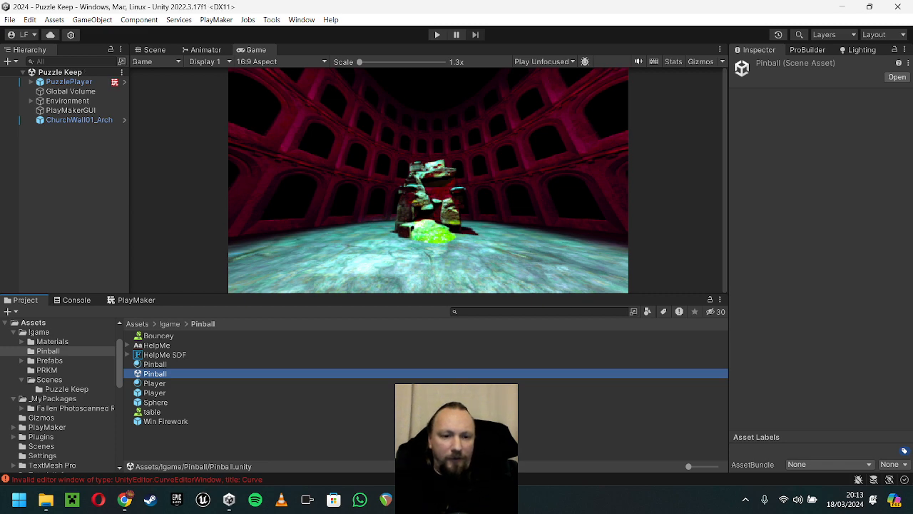
Step: Play-test the Pinball scene in the maximized Game view, moving the player left and right to hit the ball, and stop play mode
key(ctrl+p)
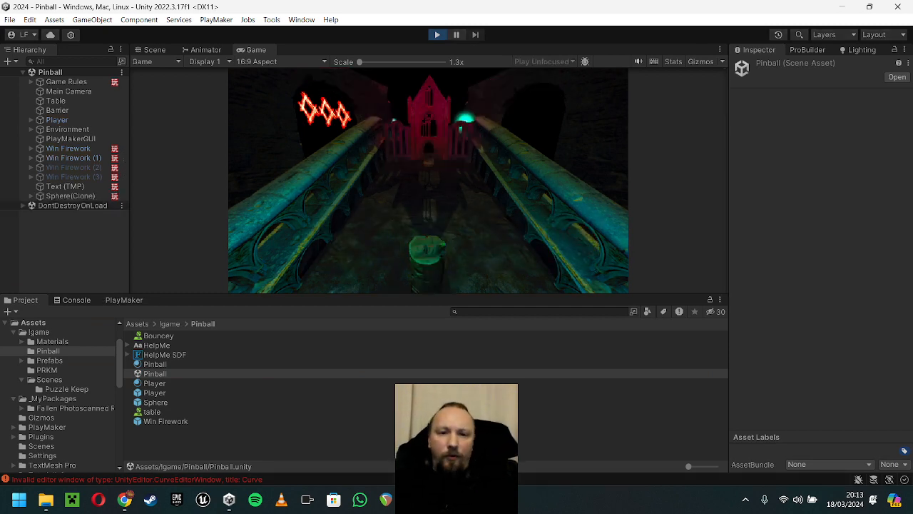
key(shift+space)
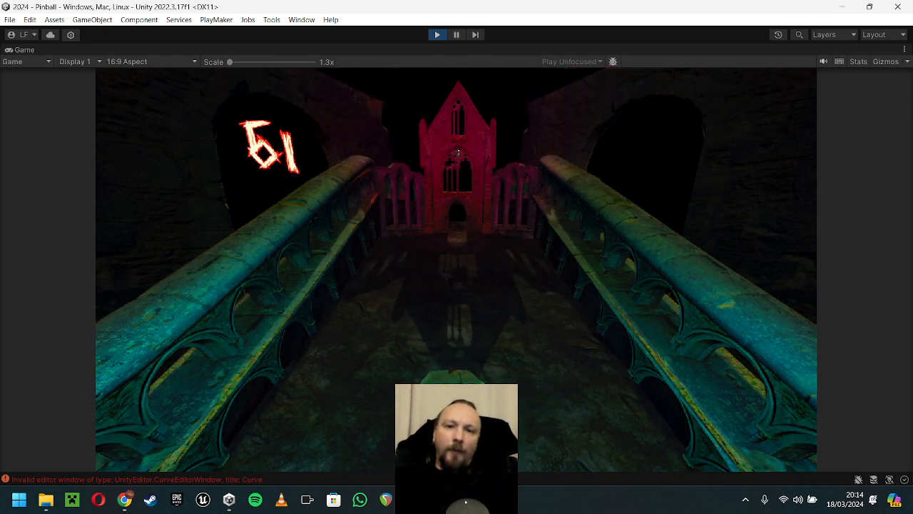
key(Left)
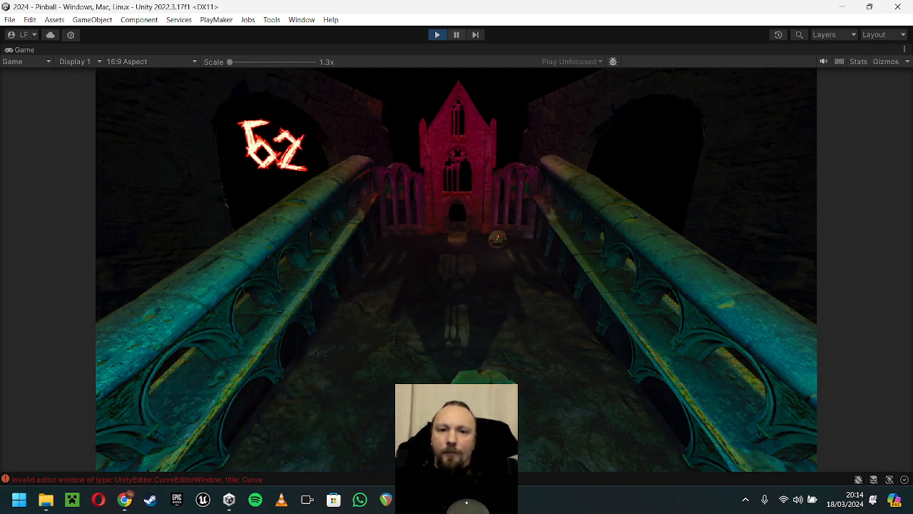
key(Right)
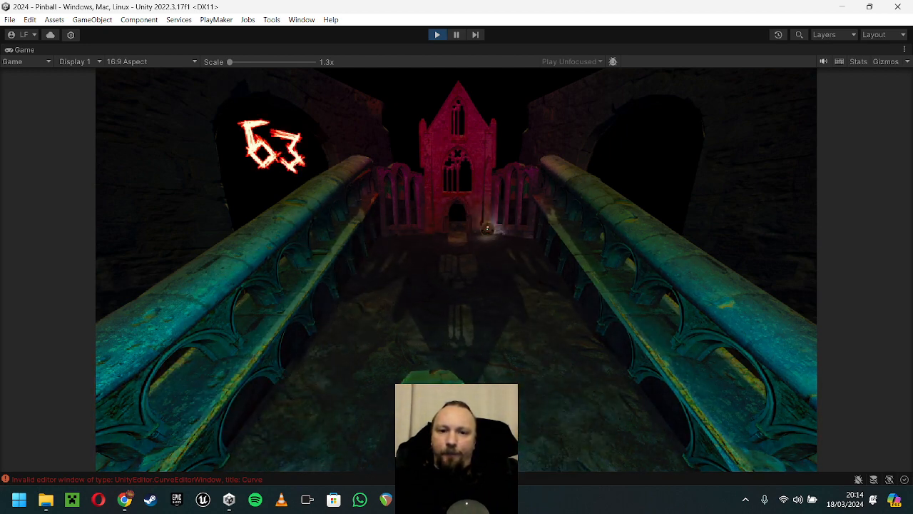
key(ctrl+p)
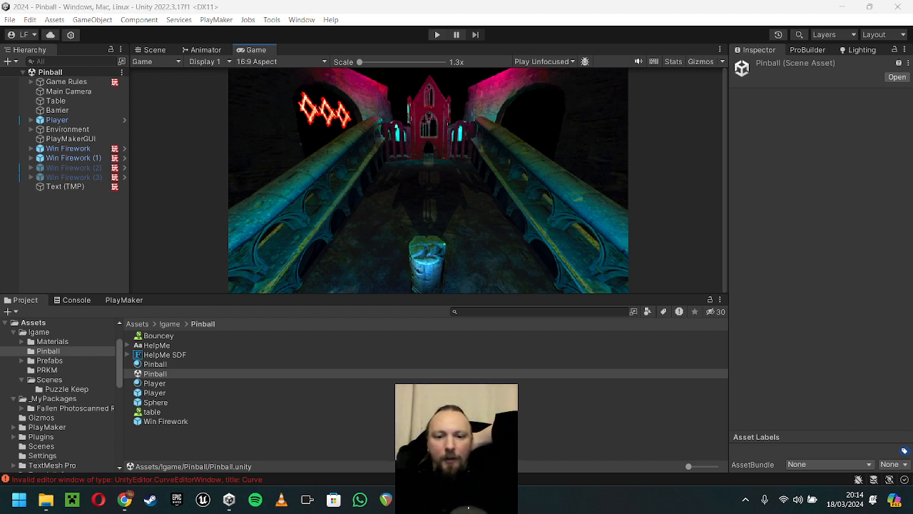
Step: Enlarge the Game view by reducing the height of the Project area, and switch to OBS
key(alt+Tab)
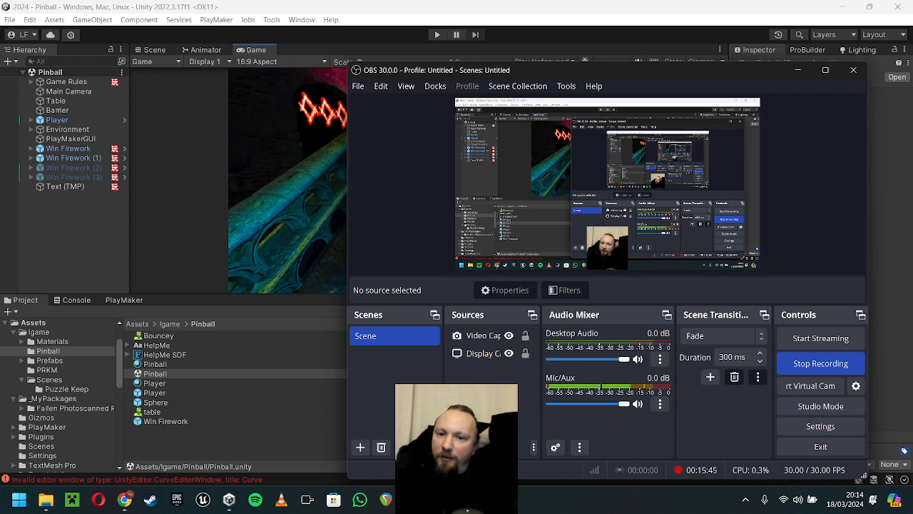
key(alt+Tab)
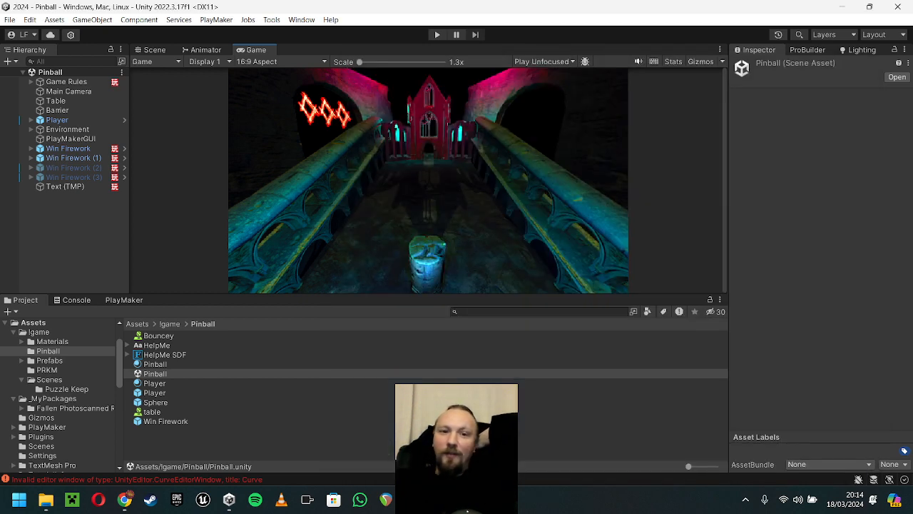
drag(428, 294, 428, 365)
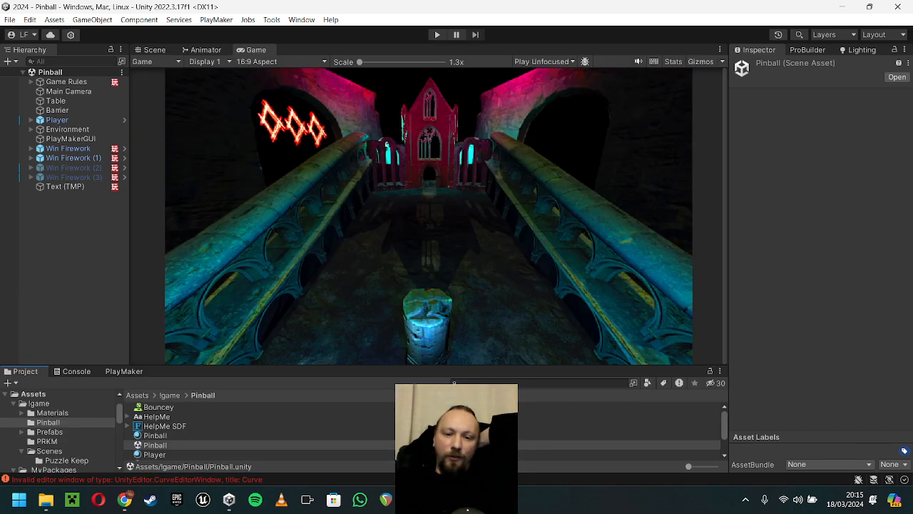
key(alt+Tab)
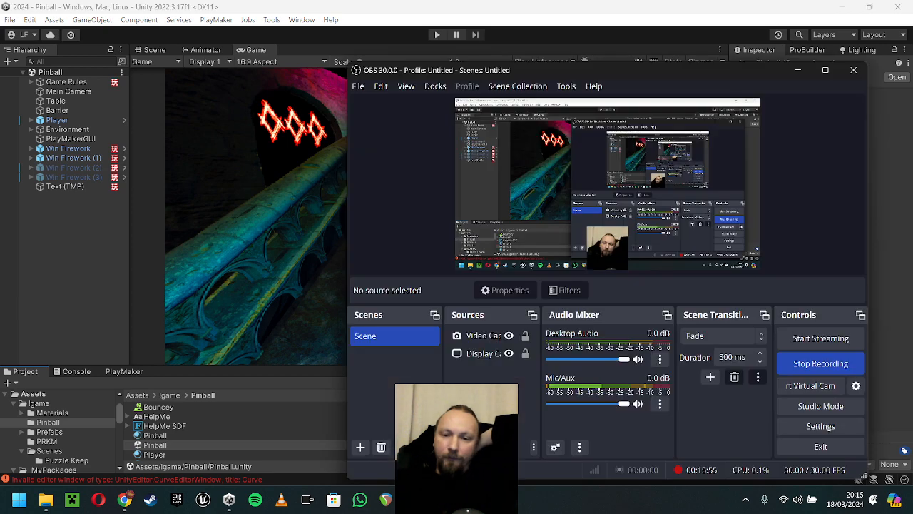